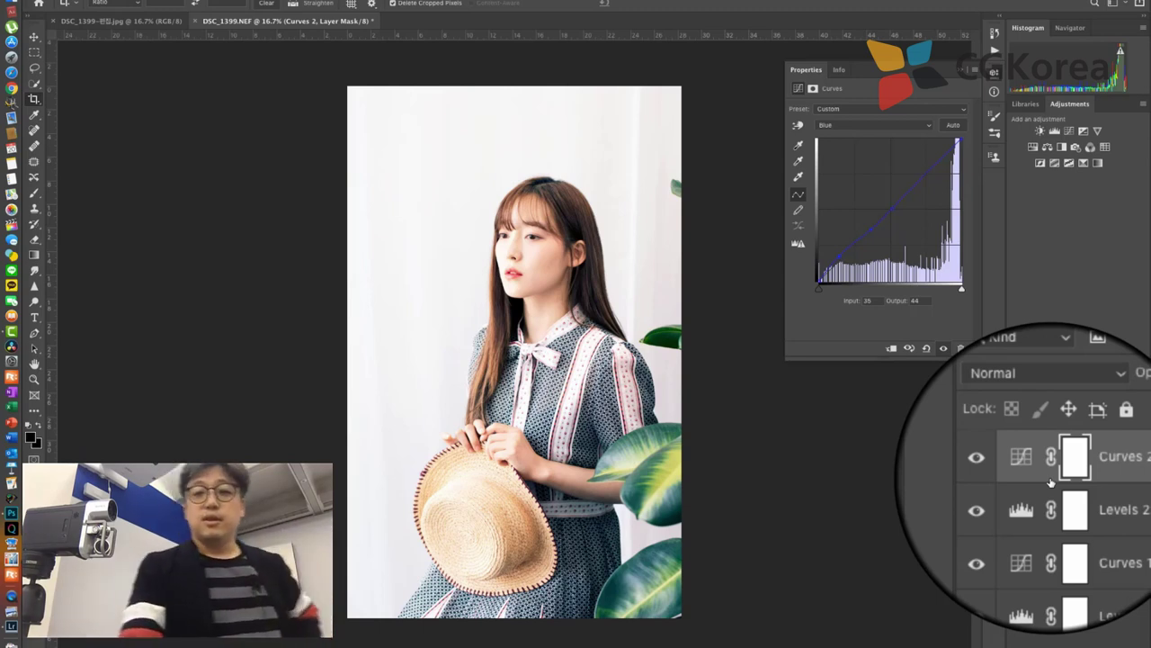
# Step: Select the Background layer and display its image size in centimeters
pyautogui.click(1079, 569)
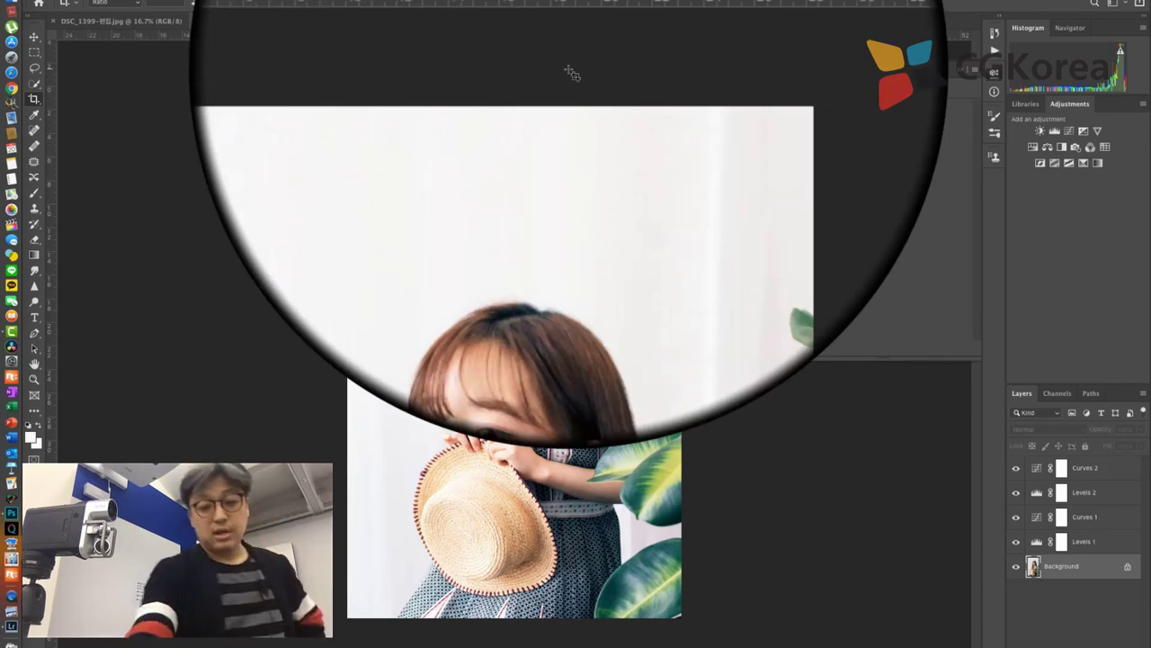
pyautogui.press('super+alt+i')
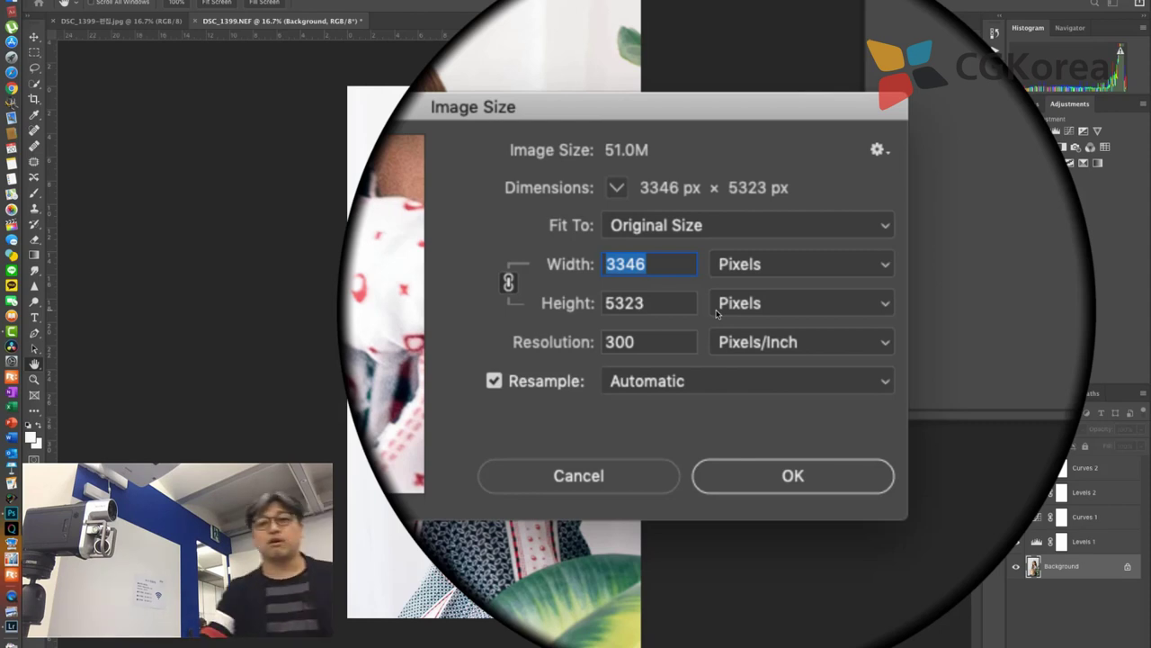
pyautogui.click(765, 265)
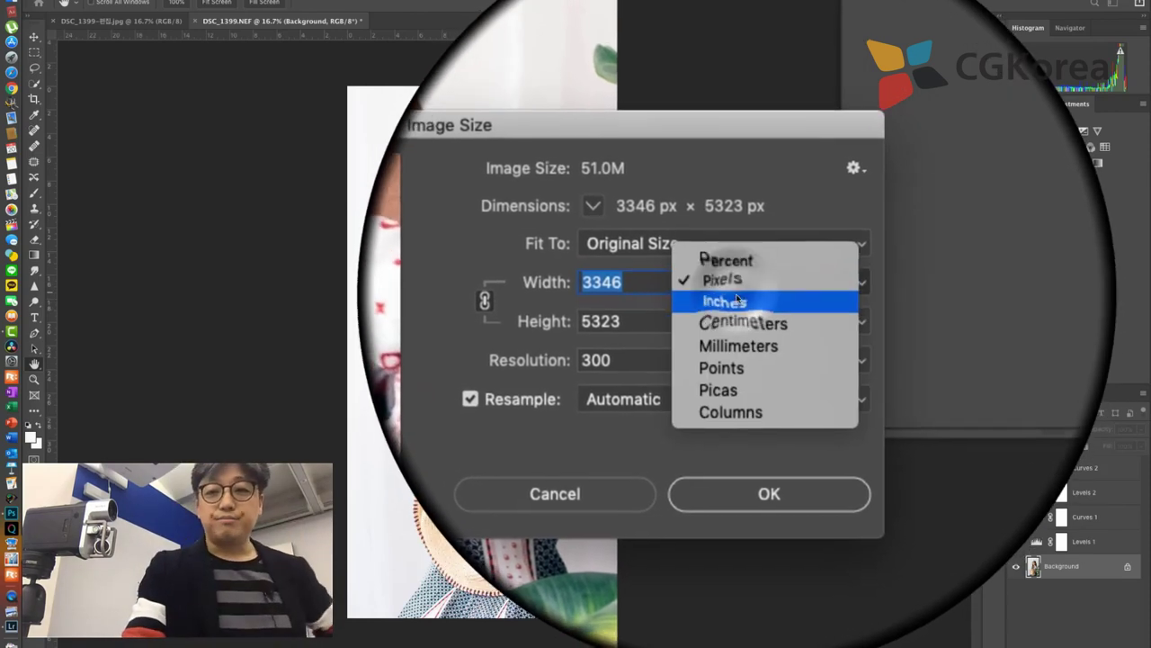
pyautogui.click(742, 297)
pyautogui.click(746, 278)
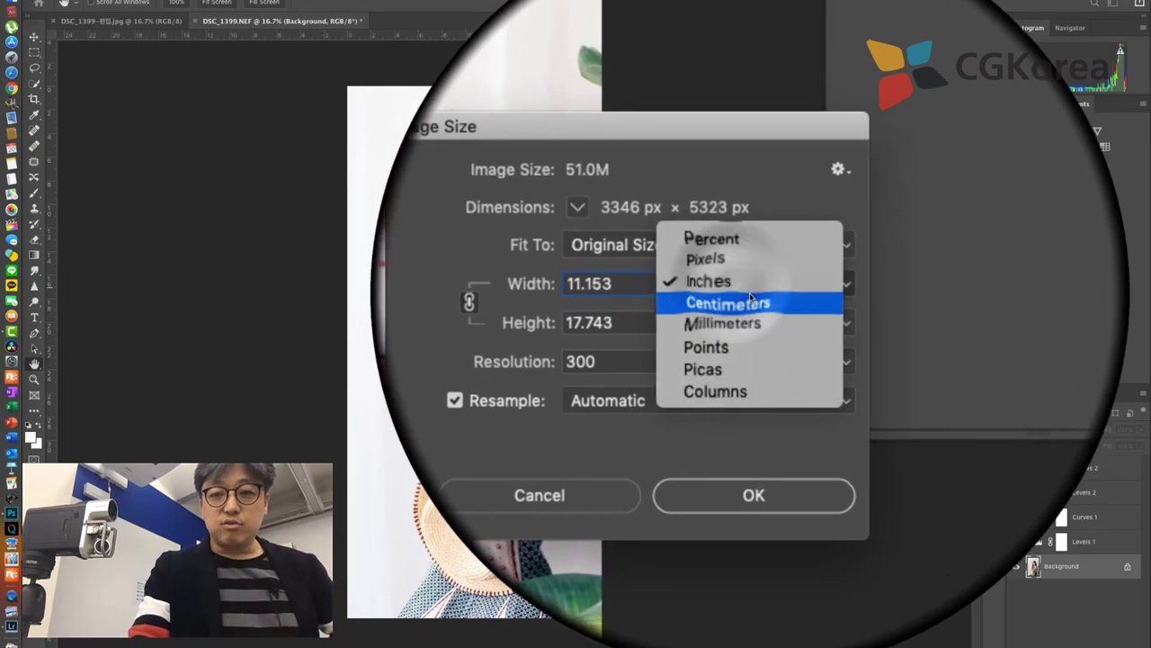
pyautogui.click(760, 299)
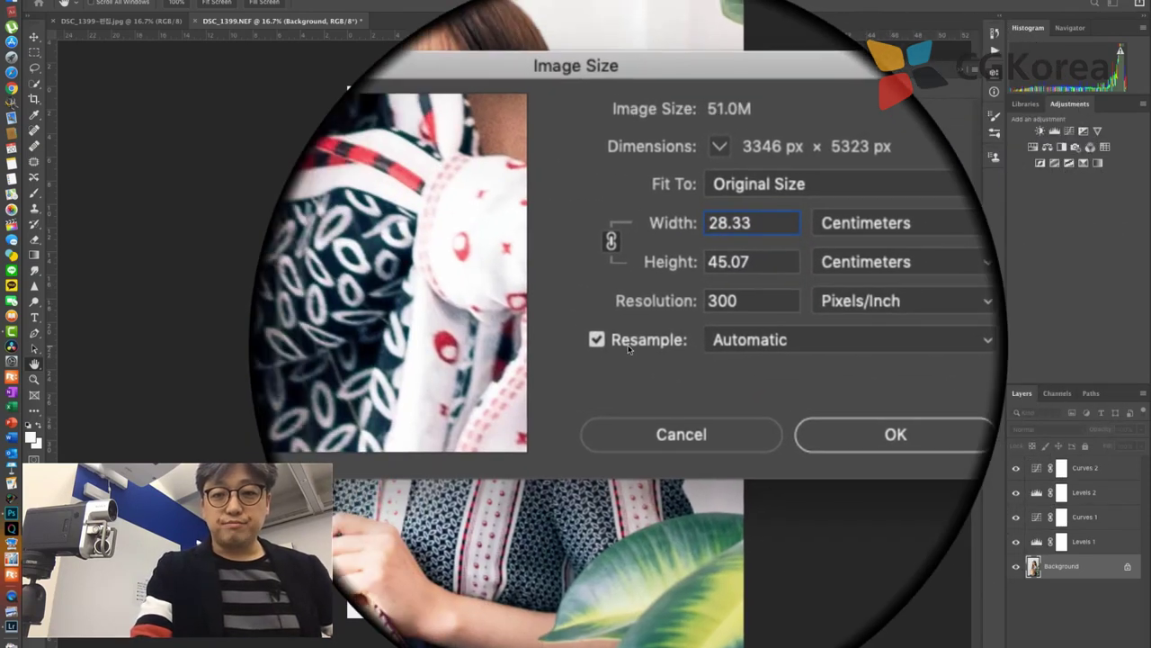
# Step: Resize the image to a height of 26 cm at 300 pixels per inch, with proportions linked and resampling on
pyautogui.click(630, 343)
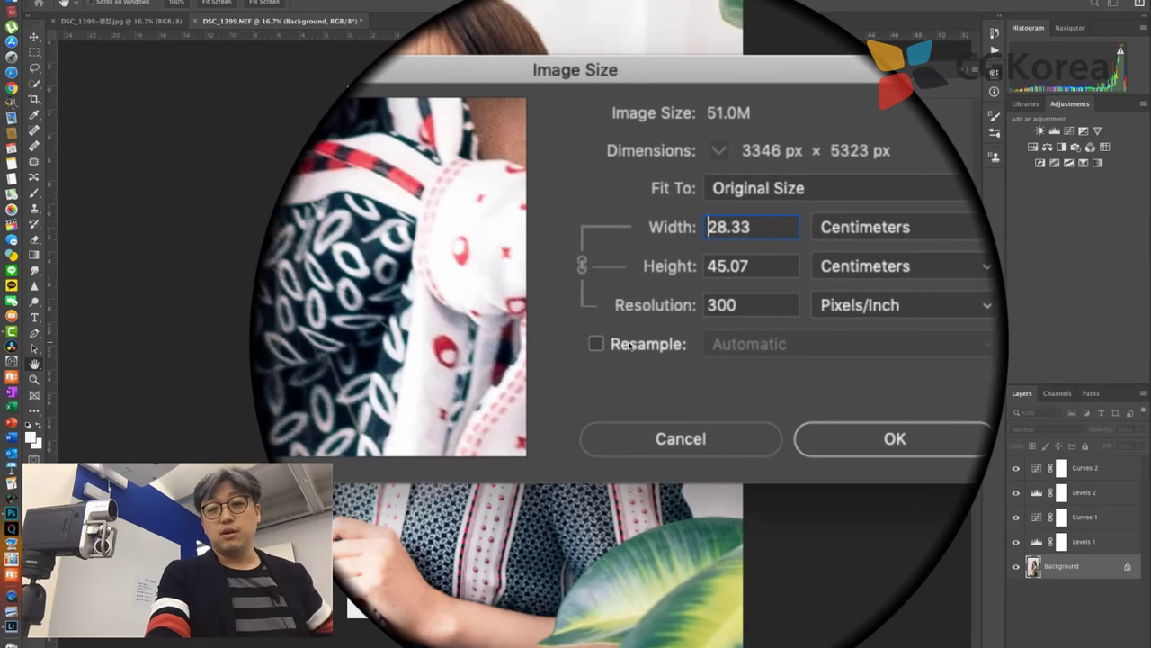
pyautogui.click(629, 344)
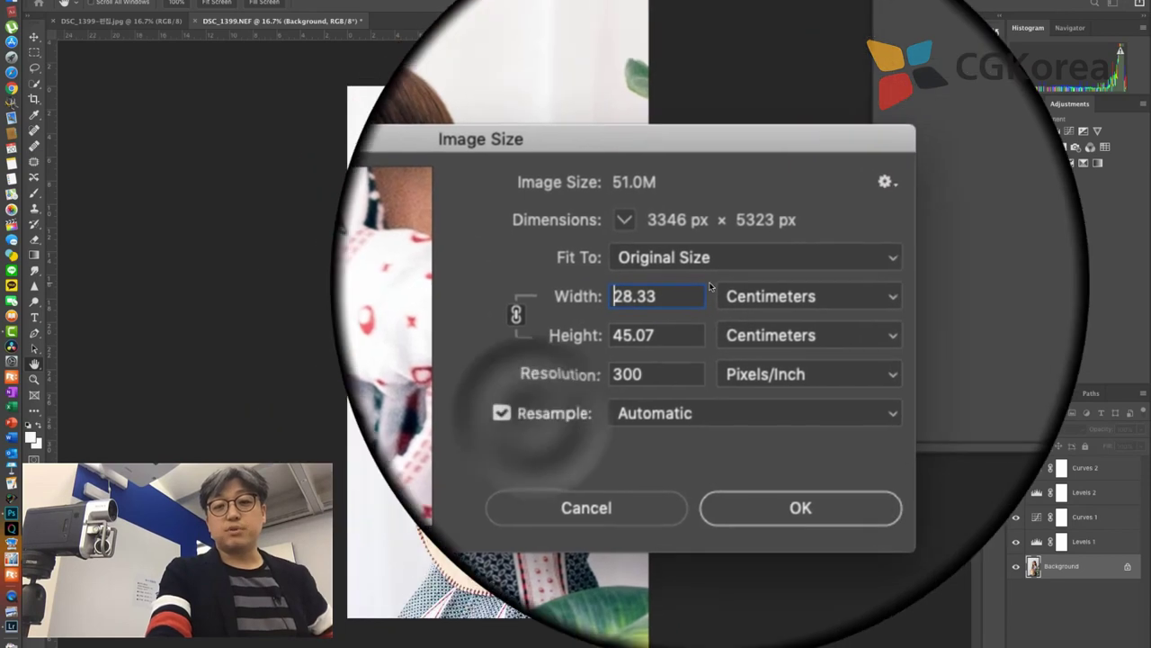
pyautogui.doubleClick(755, 226)
pyautogui.write('21')
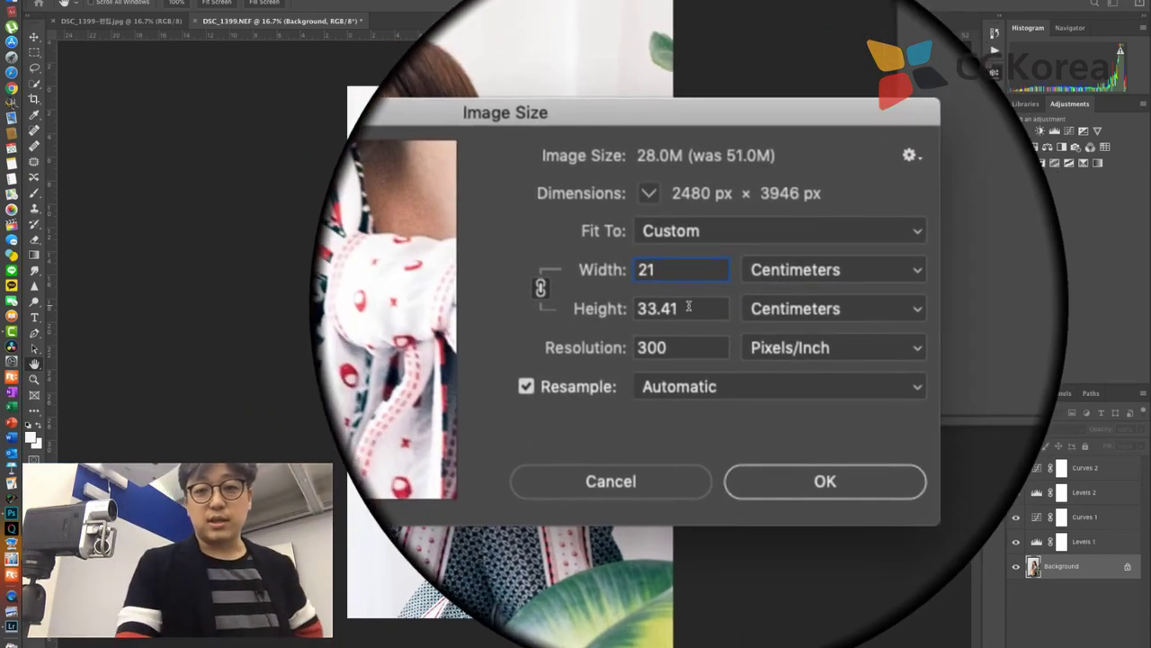
pyautogui.doubleClick(678, 328)
pyautogui.write('2')
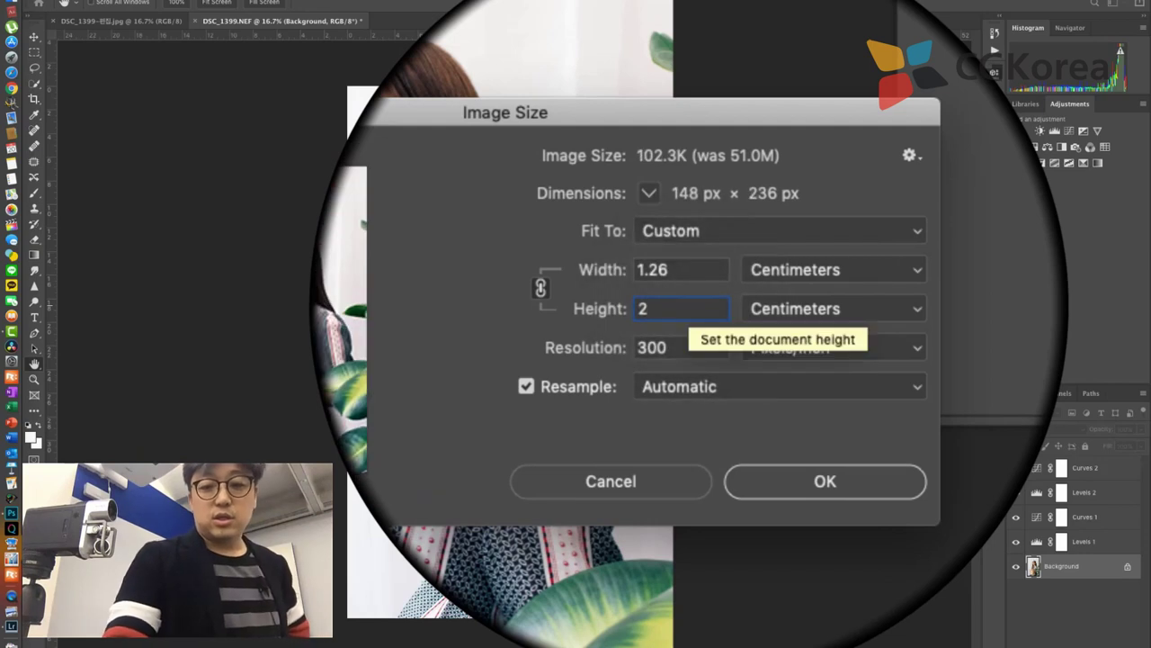
pyautogui.write('6')
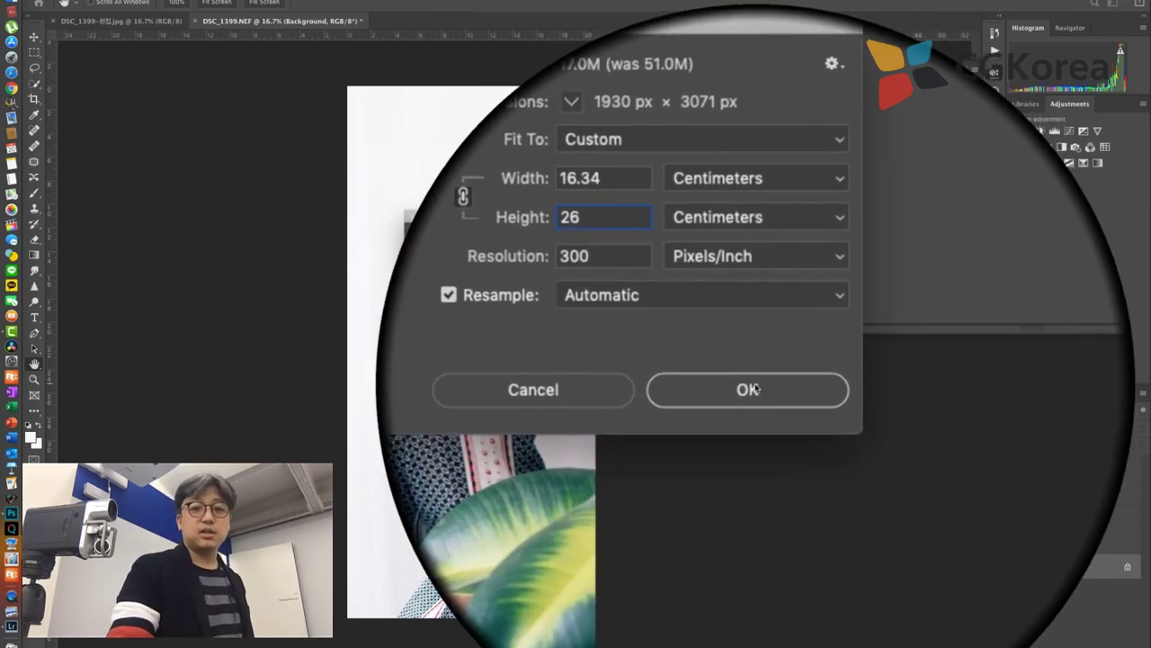
pyautogui.click(752, 387)
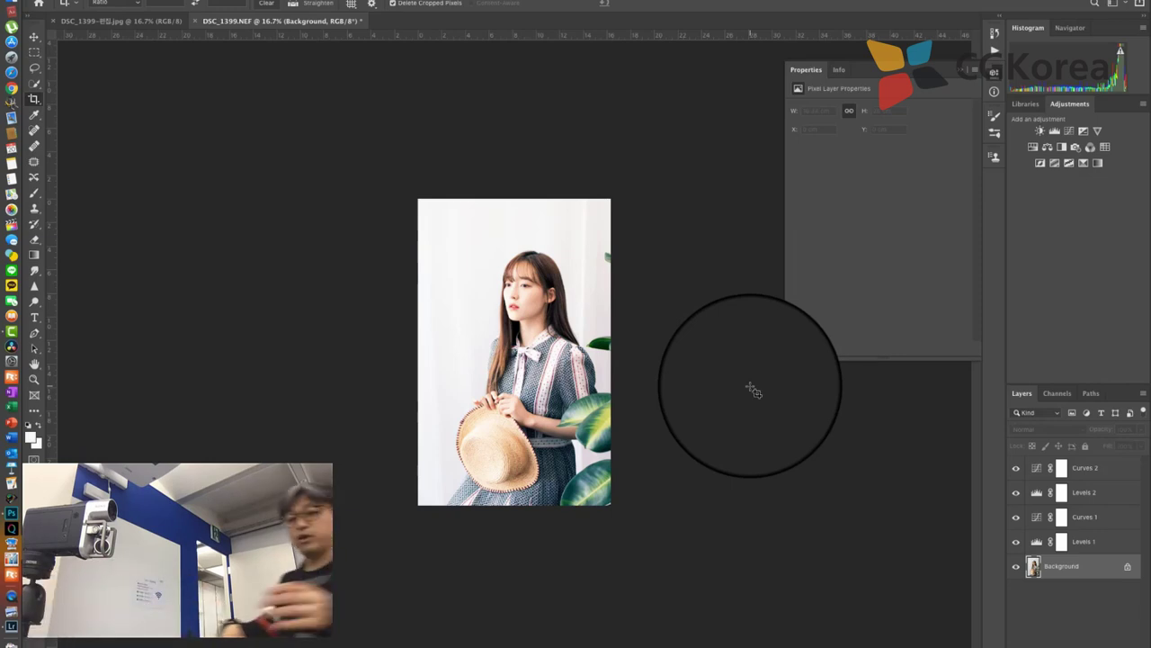
# Step: Examine the resized photo's hair, bow and collar detail at 500% magnification
pyautogui.hotkey('ctrl', '+')
pyautogui.hotkey('ctrl', '+')
pyautogui.hotkey('ctrl', '+')
pyautogui.hotkey('ctrl', '+')
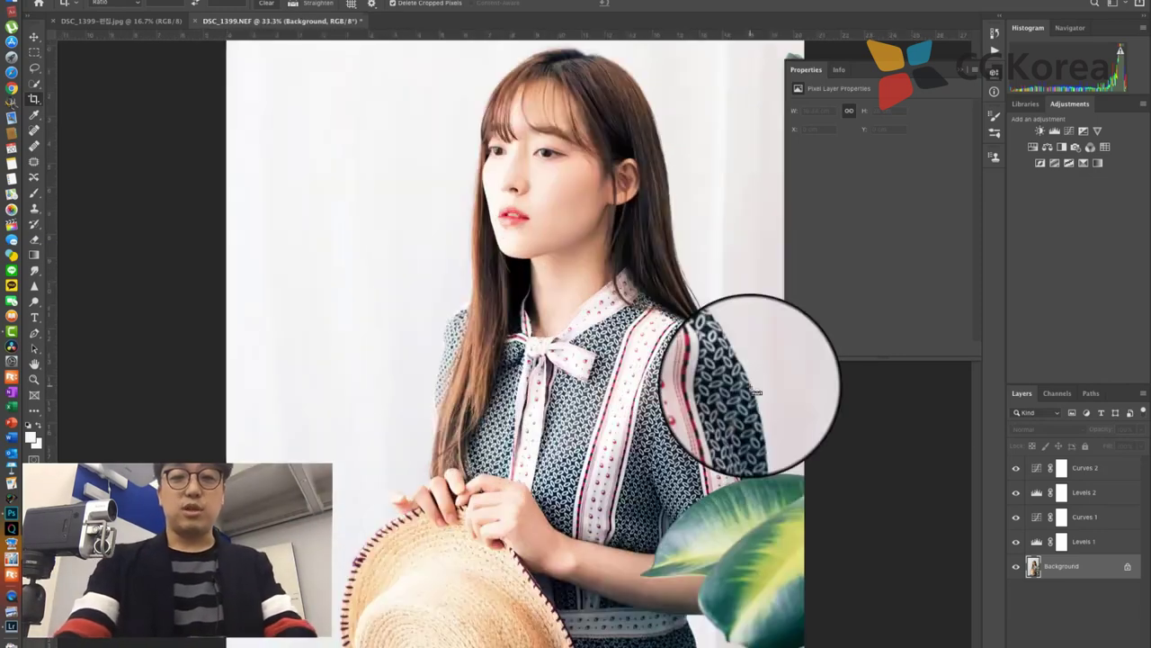
pyautogui.hotkey('ctrl', '+')
pyautogui.hotkey('ctrl', '+')
pyautogui.hotkey('ctrl', '+')
pyautogui.hotkey('ctrl', '+')
pyautogui.hotkey('ctrl', '+')
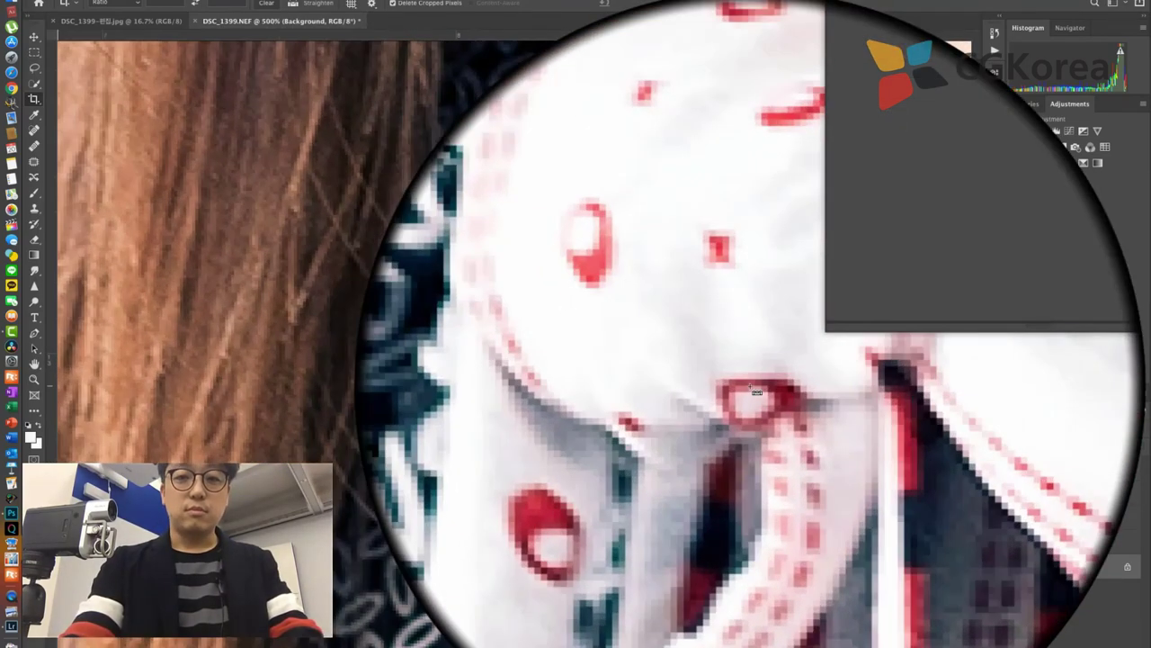
pyautogui.scroll(-10, 757, 393)
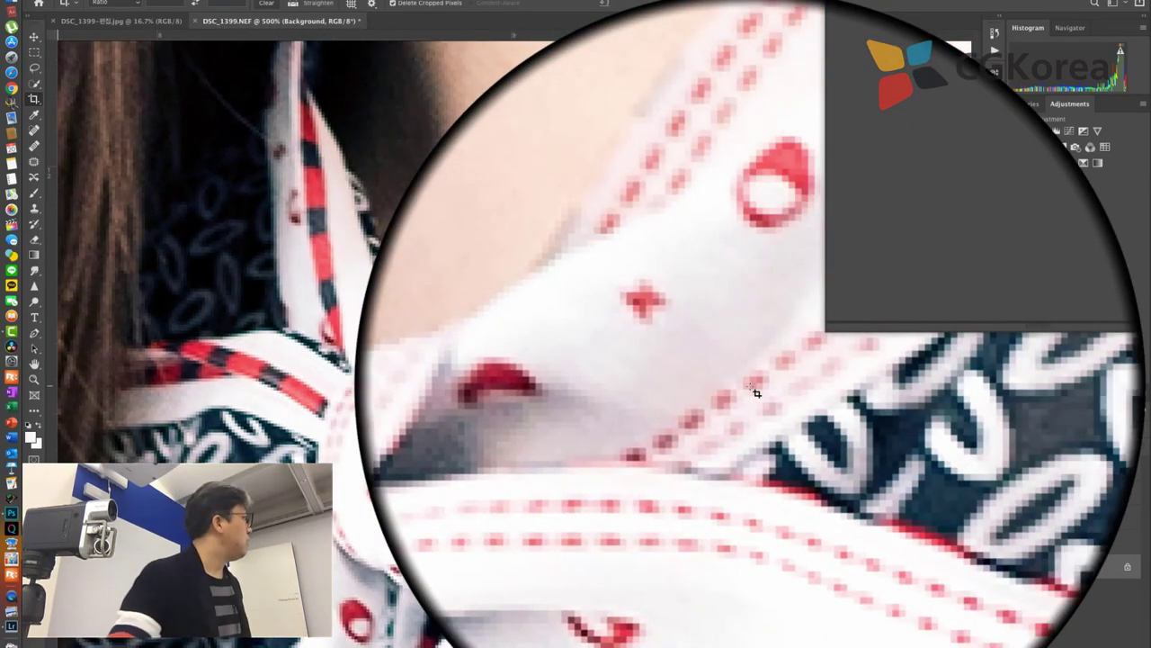
pyautogui.hscroll(10, 756, 393)
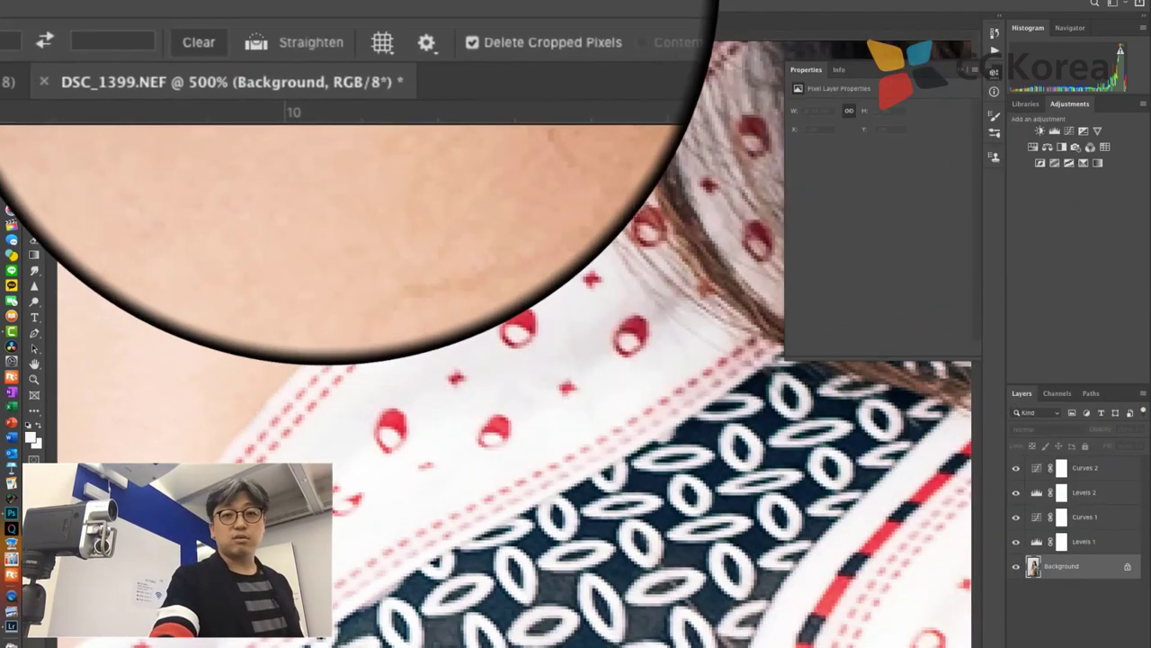
# Step: Start an Unsharp Mask on the Background layer with an amount of 196% and a radius of 3.0 pixels
pyautogui.click(333, 2)
pyautogui.moveTo(326, 139)
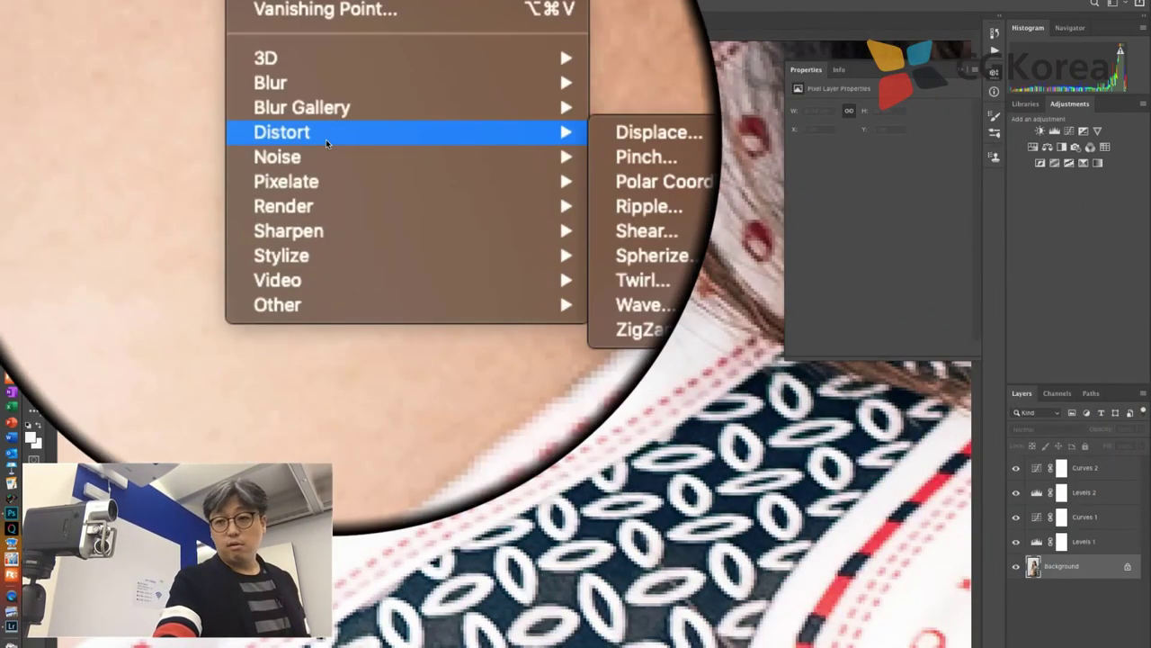
pyautogui.moveTo(341, 231)
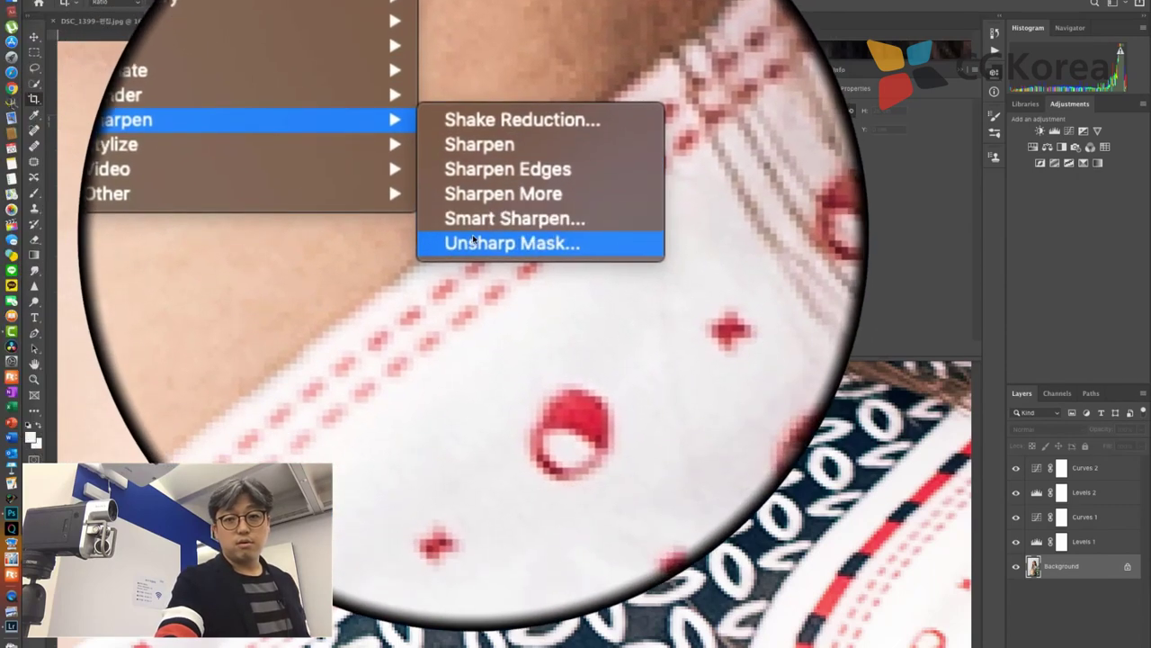
pyautogui.click(473, 240)
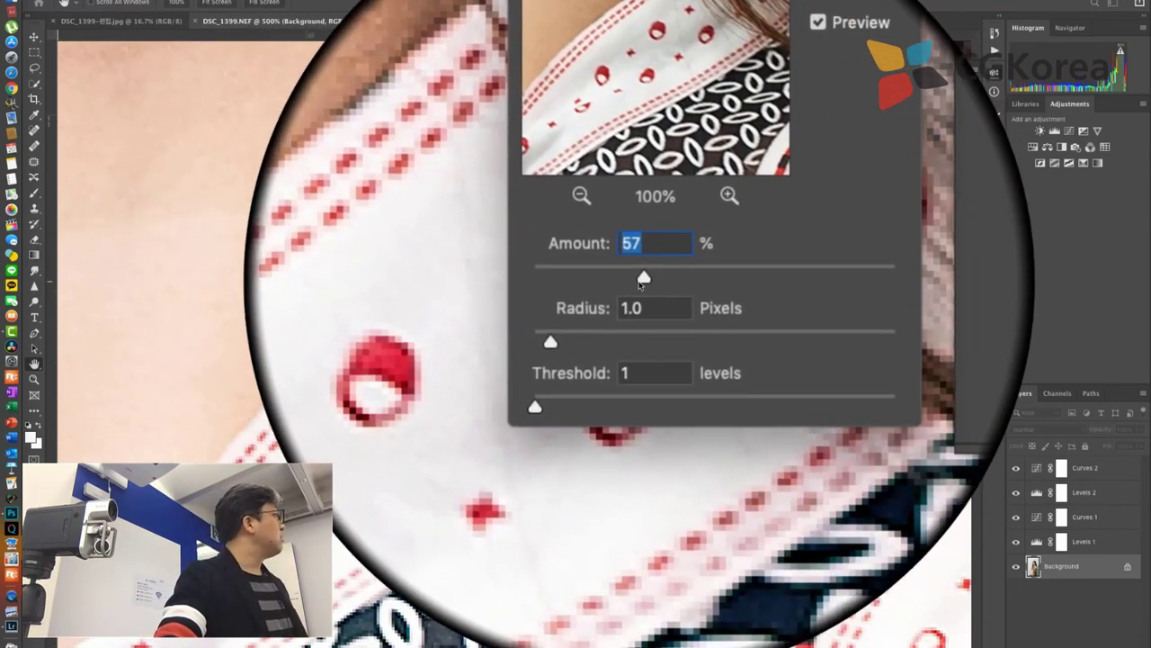
pyautogui.moveTo(643, 281); pyautogui.dragTo(724, 282)
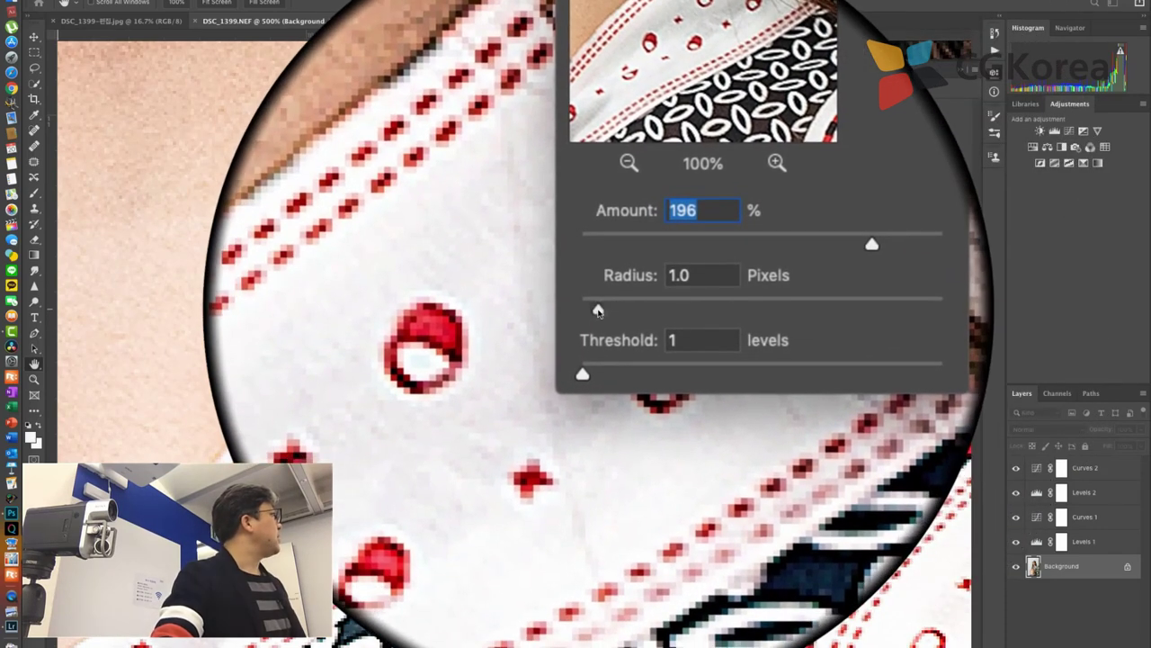
pyautogui.moveTo(451, 343); pyautogui.dragTo(463, 343)
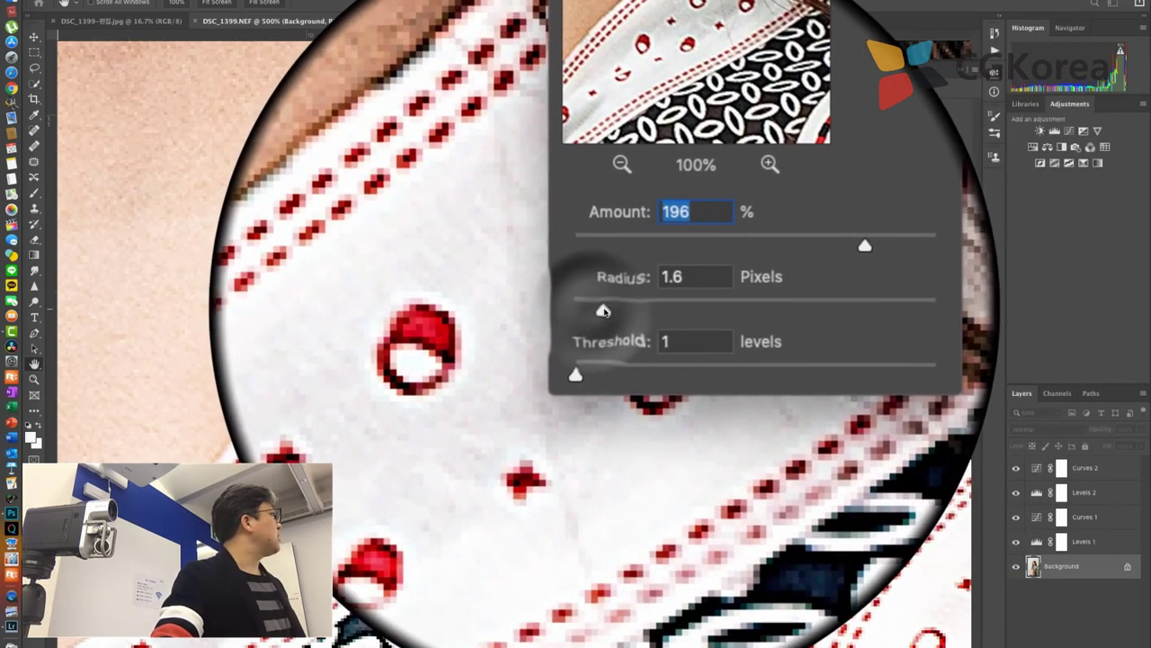
pyautogui.moveTo(603, 310); pyautogui.dragTo(617, 311)
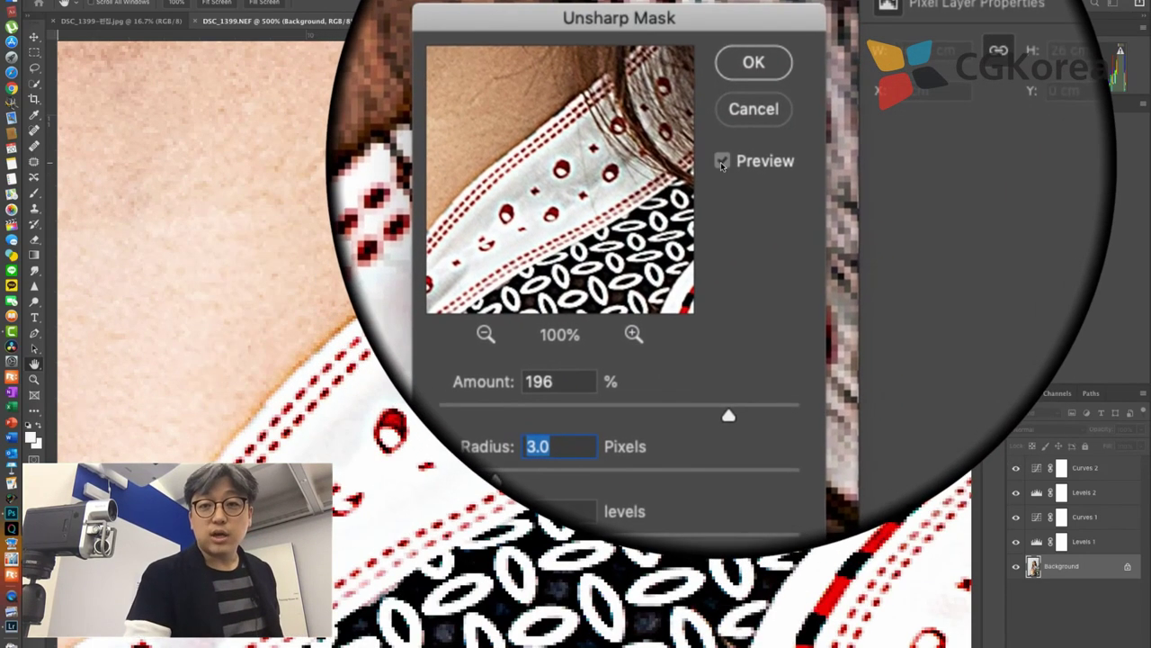
# Step: Compare the collar area with and without the Unsharp Mask preview at 500% magnification
pyautogui.click(723, 161)
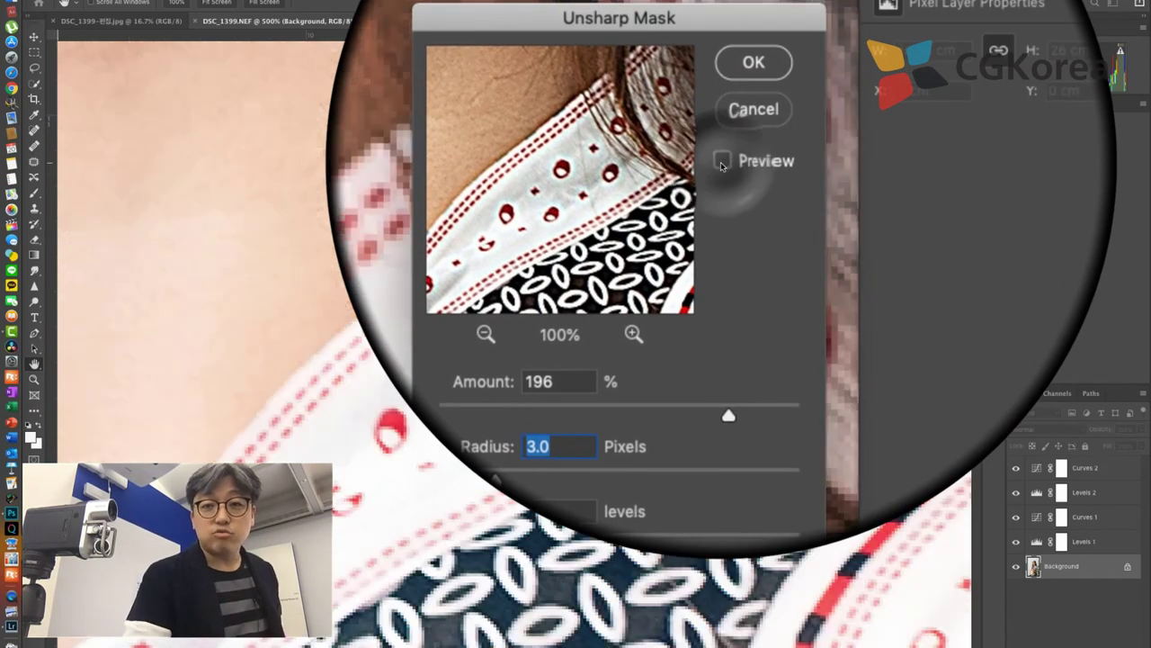
pyautogui.click(722, 162)
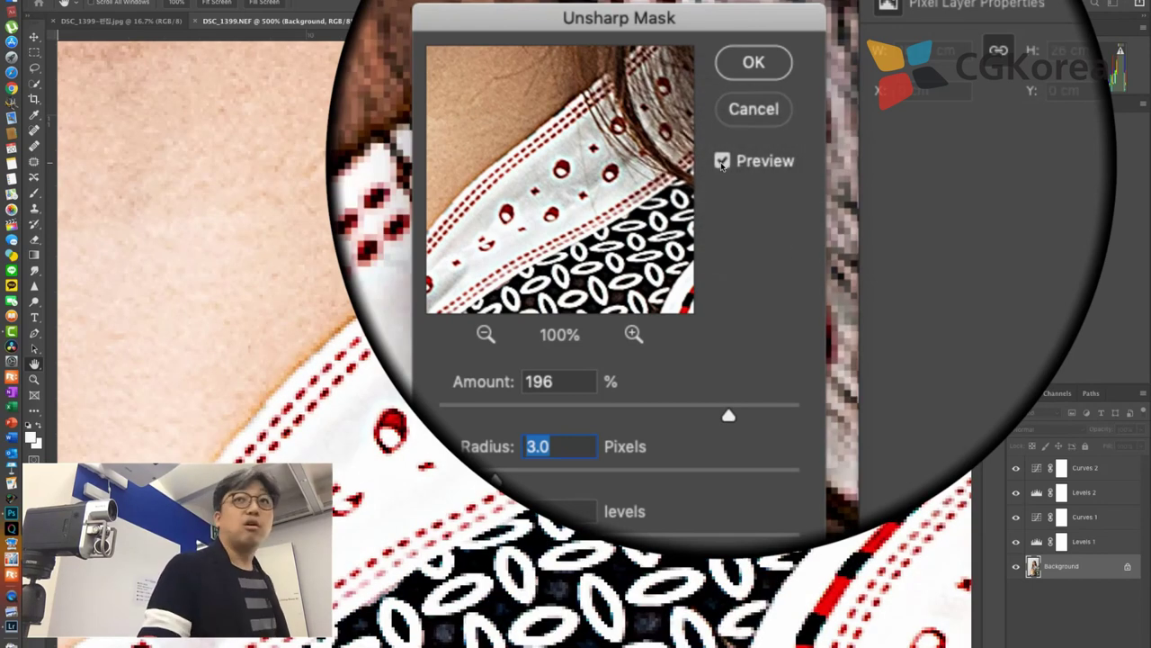
pyautogui.click(722, 163)
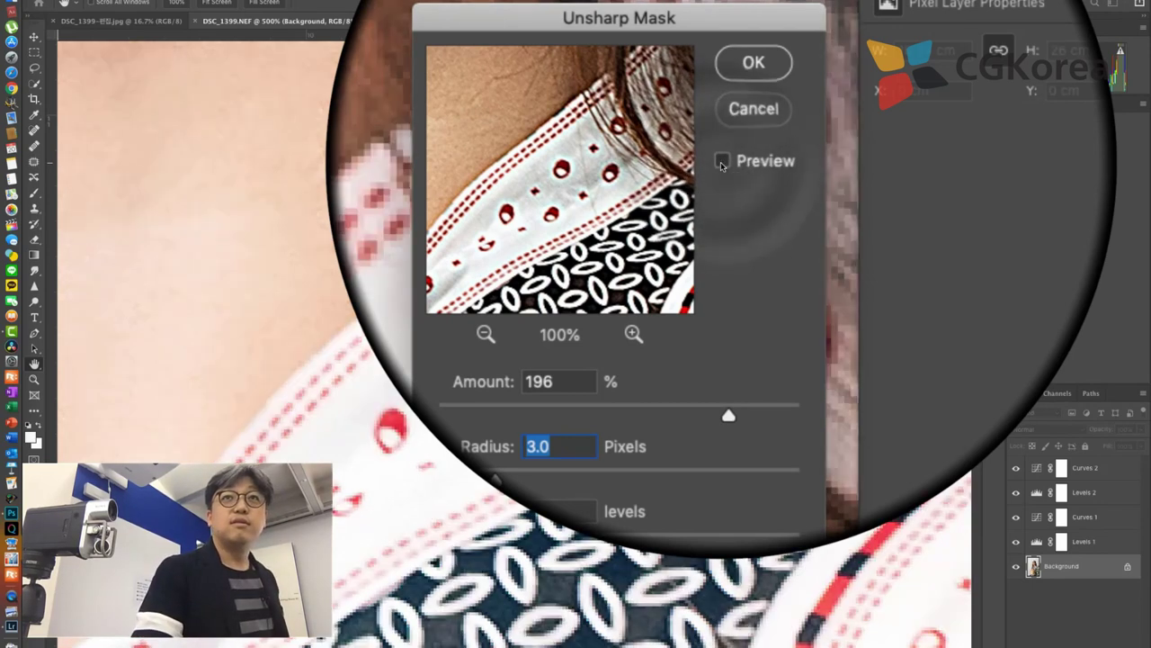
pyautogui.click(722, 162)
pyautogui.click(723, 163)
pyautogui.click(722, 163)
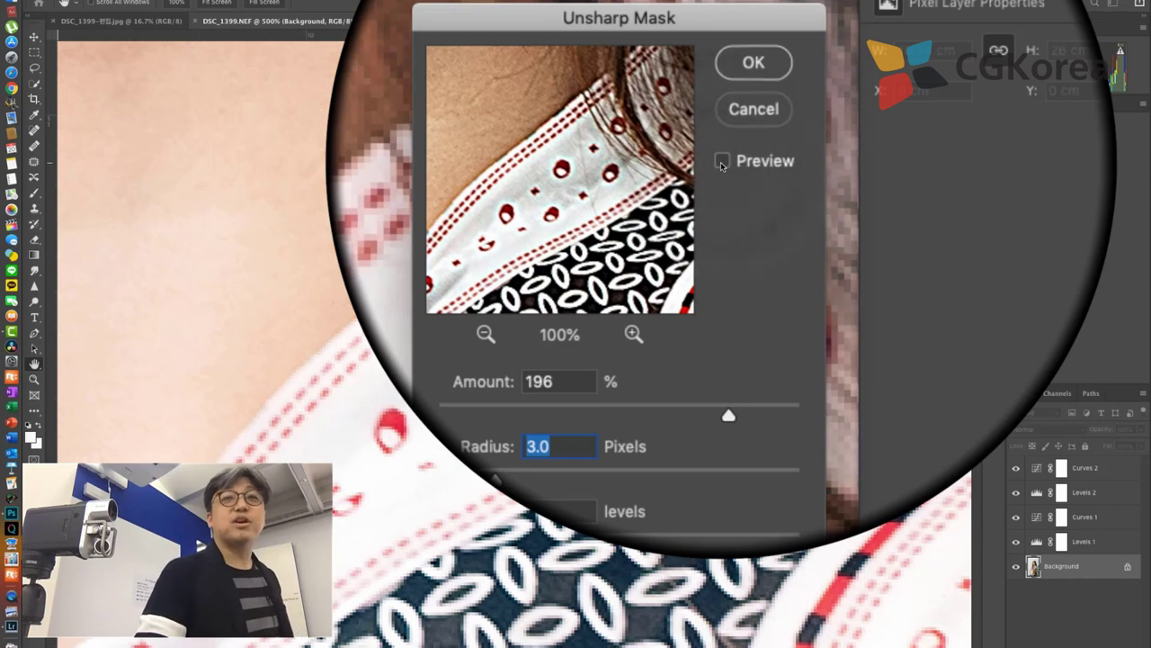
pyautogui.click(723, 163)
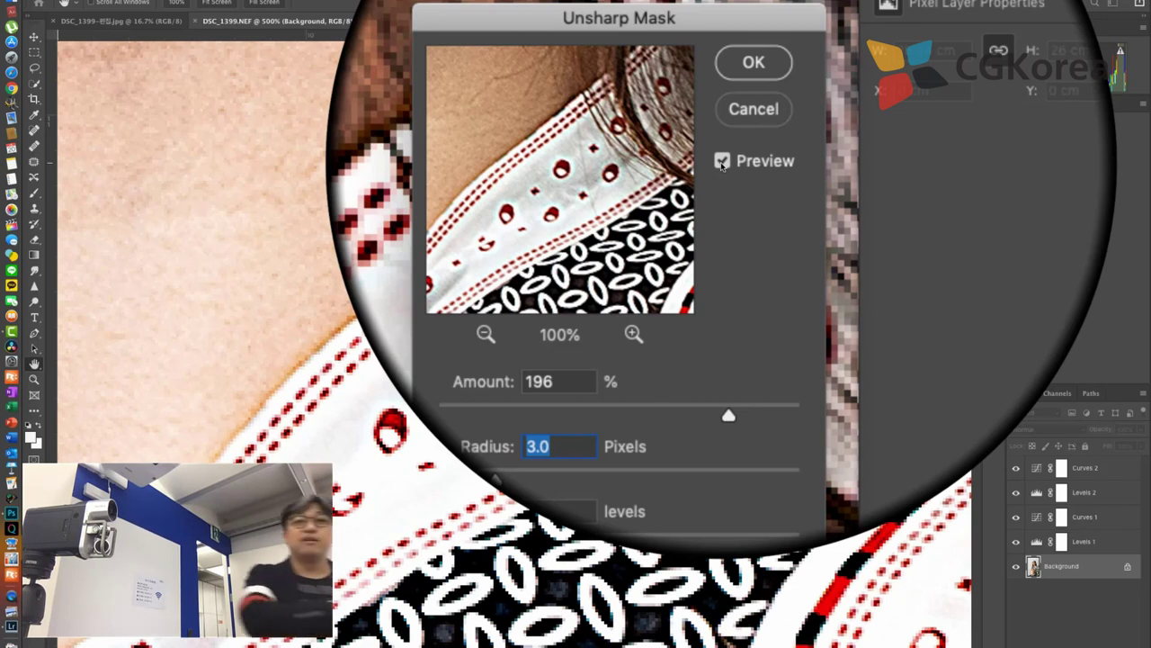
# Step: Compare the portrait with and without the Unsharp Mask preview at 33.3% magnification
pyautogui.hotkey('ctrl', '-')
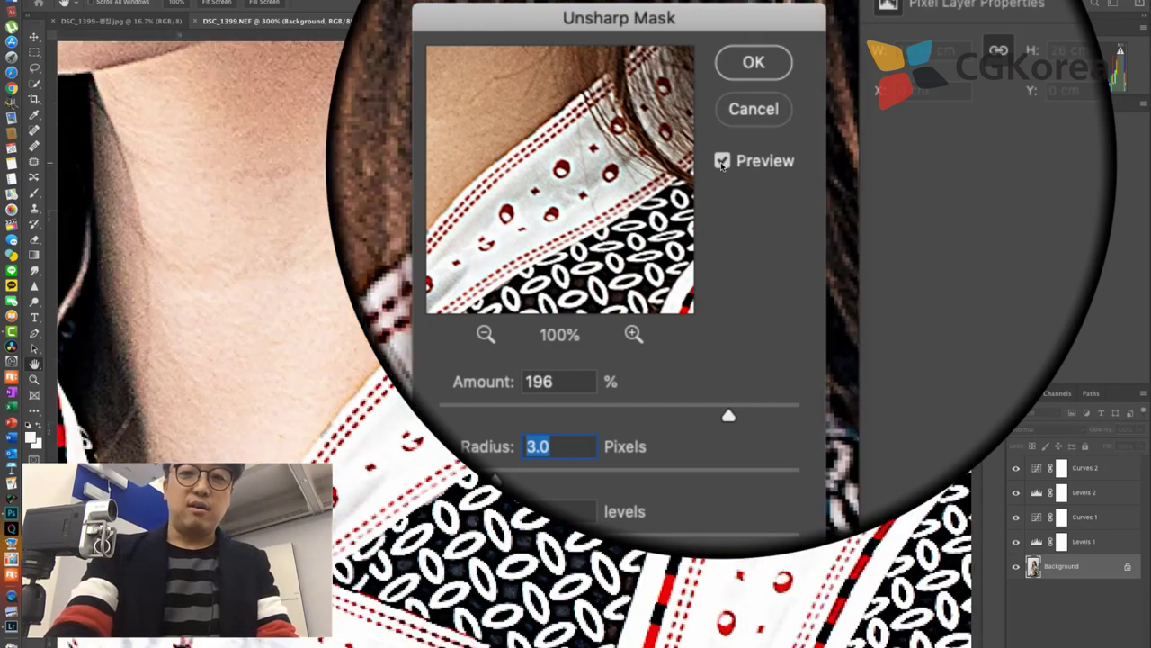
pyautogui.hotkey('ctrl', '-')
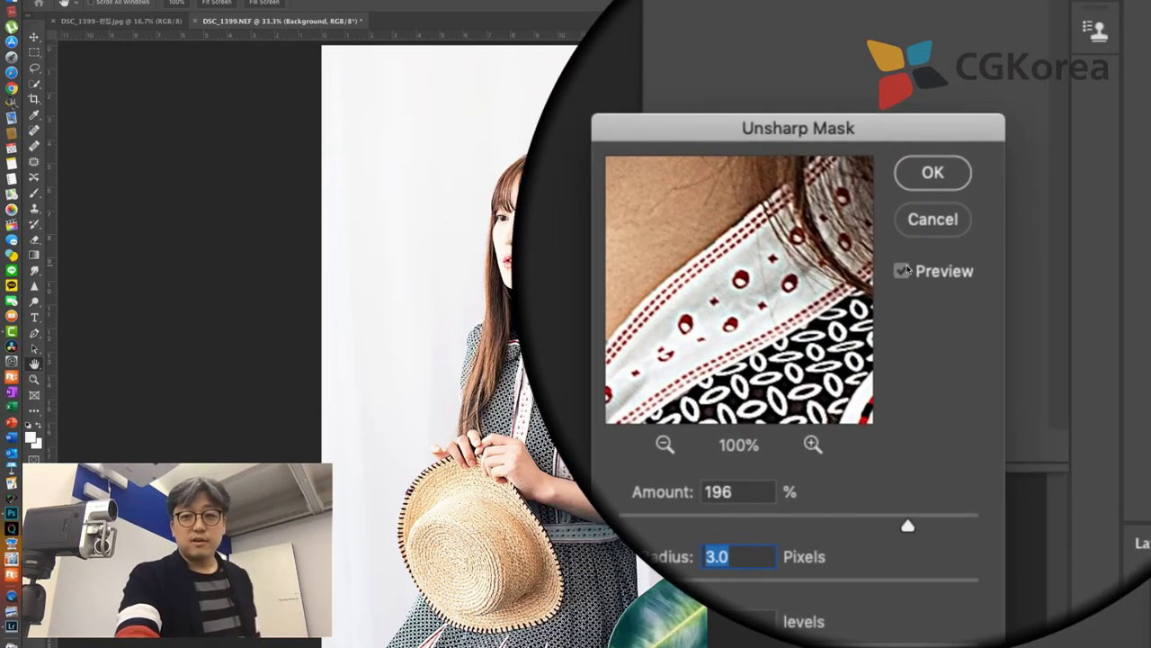
pyautogui.click(890, 253)
pyautogui.click(892, 253)
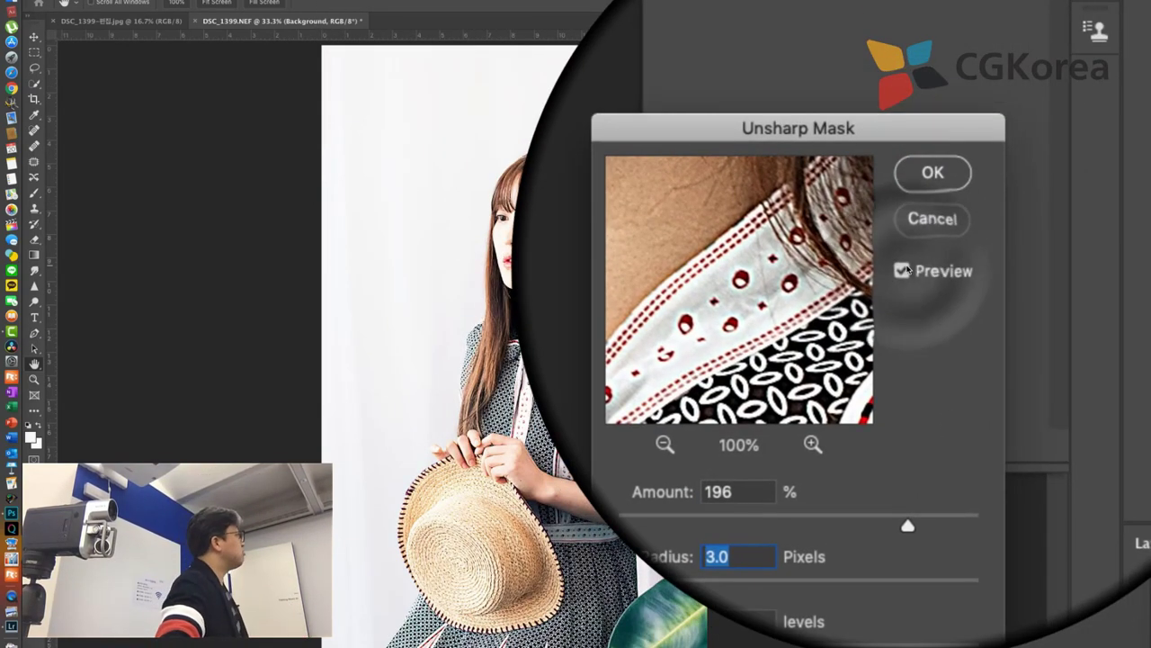
pyautogui.click(903, 269)
pyautogui.click(904, 269)
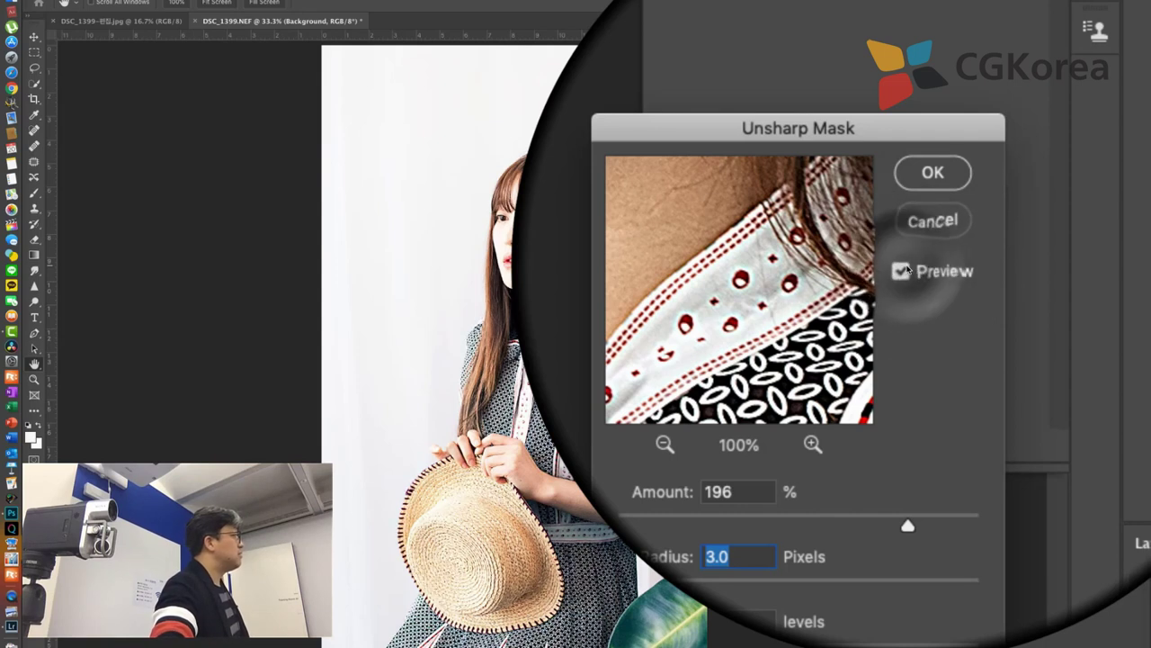
pyautogui.click(904, 270)
pyautogui.click(904, 270)
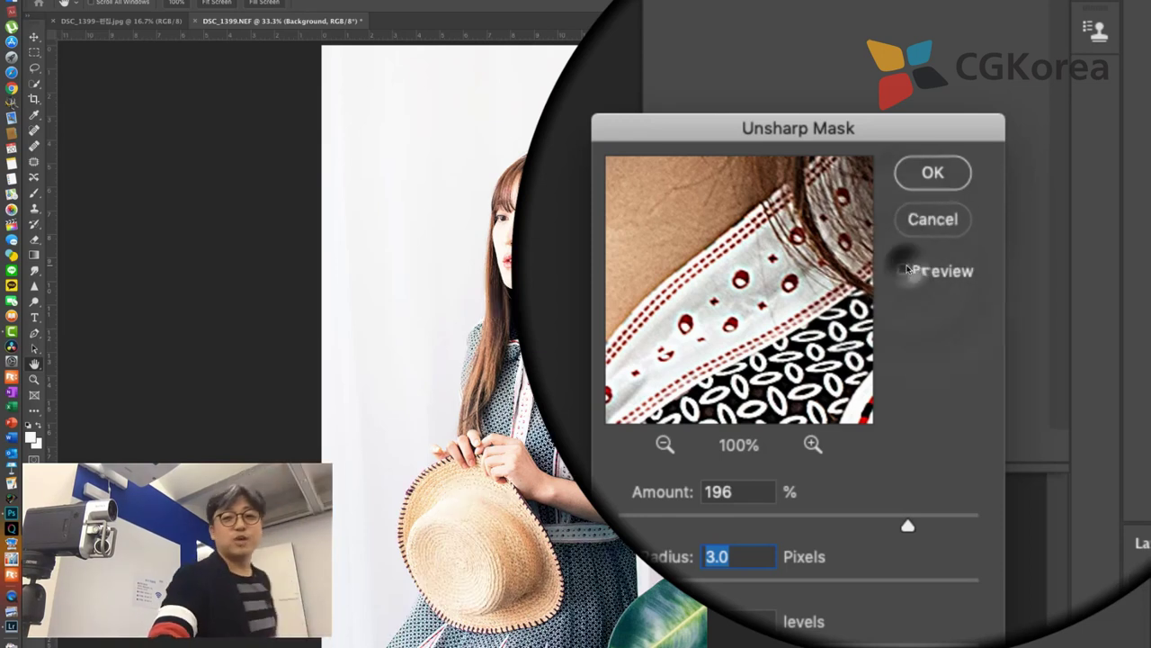
pyautogui.click(904, 269)
pyautogui.click(904, 270)
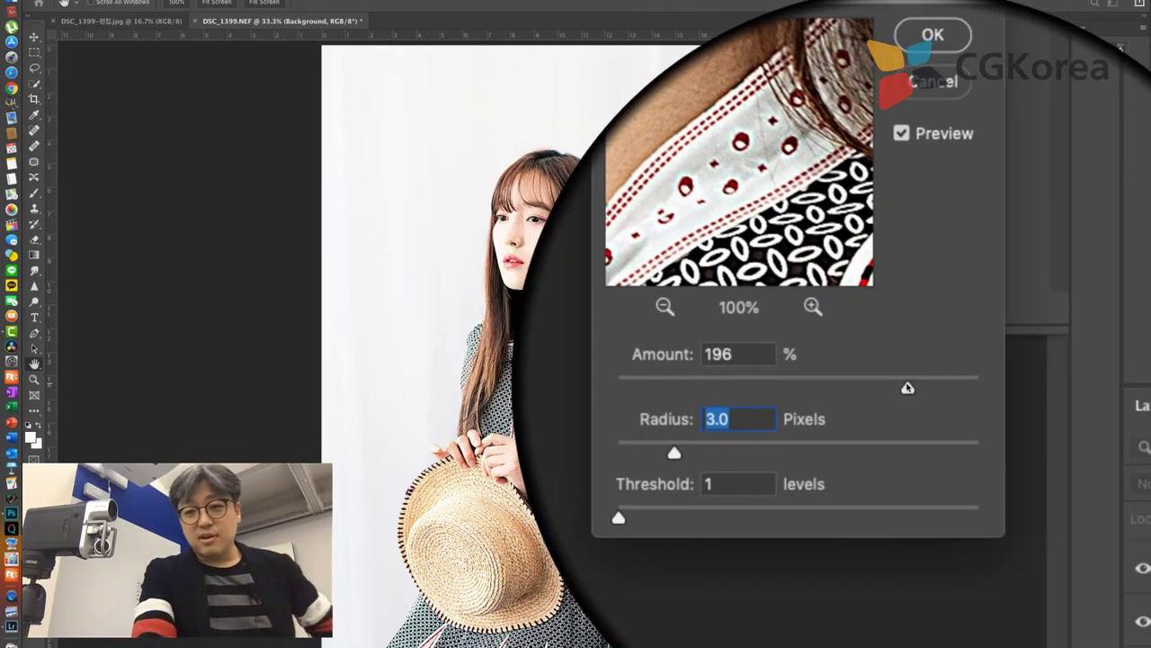
# Step: Reduce the Unsharp Mask amount and apply the sharpening to the Background layer
pyautogui.moveTo(908, 388); pyautogui.dragTo(787, 404)
pyautogui.hotkey('shift', 'Tab')
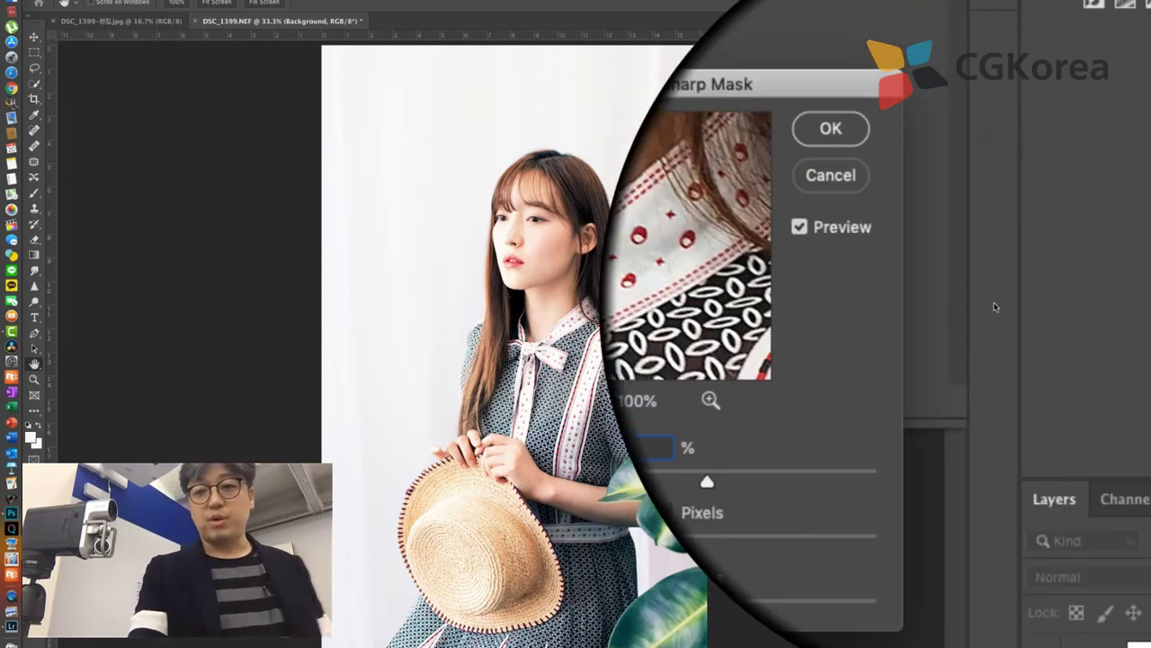
pyautogui.press('Return')
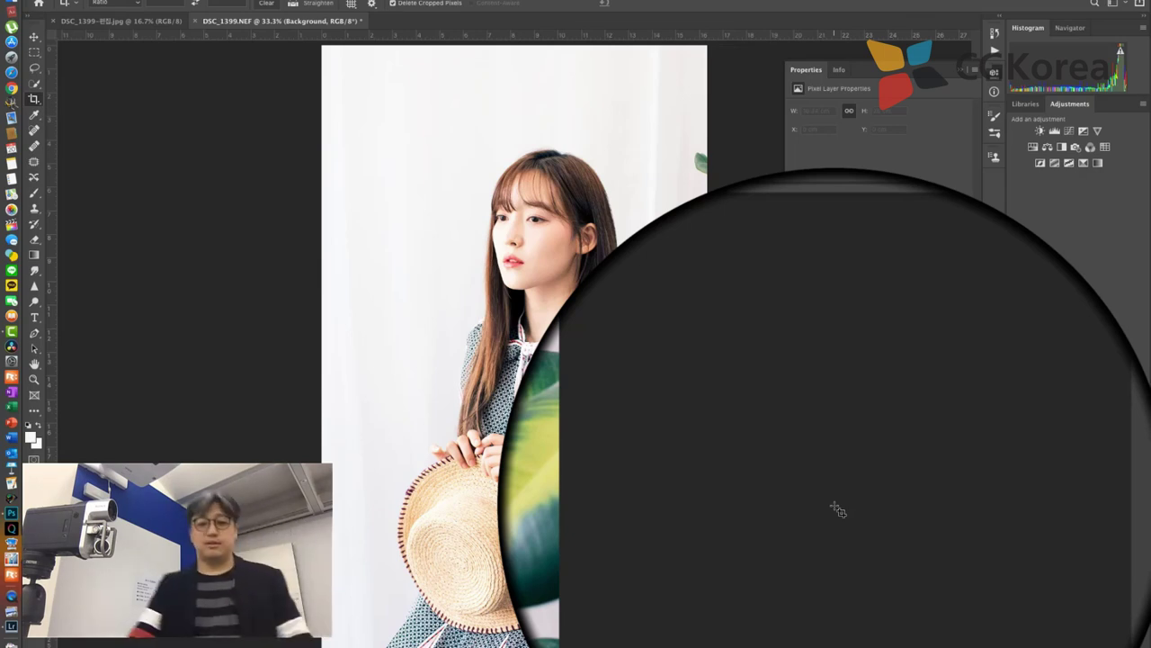
# Step: Examine the sharpened hair and dress pattern up close
pyautogui.hotkey('ctrl', '+')
pyautogui.hotkey('ctrl', '+')
pyautogui.hotkey('ctrl', '+')
pyautogui.hotkey('ctrl', '+')
pyautogui.hotkey('ctrl', '+')
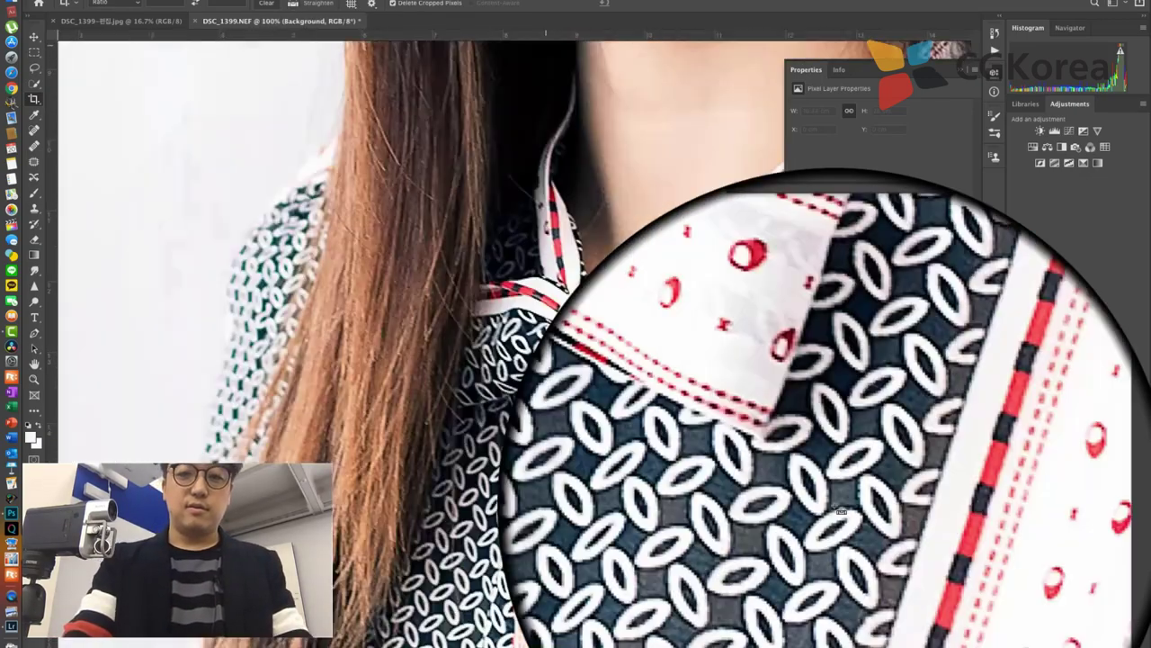
# Step: Open the Add Noise filter for the Background layer of the sharpened portrait
pyautogui.scroll(10, 839, 510)
pyautogui.hotkey('ctrl', '+')
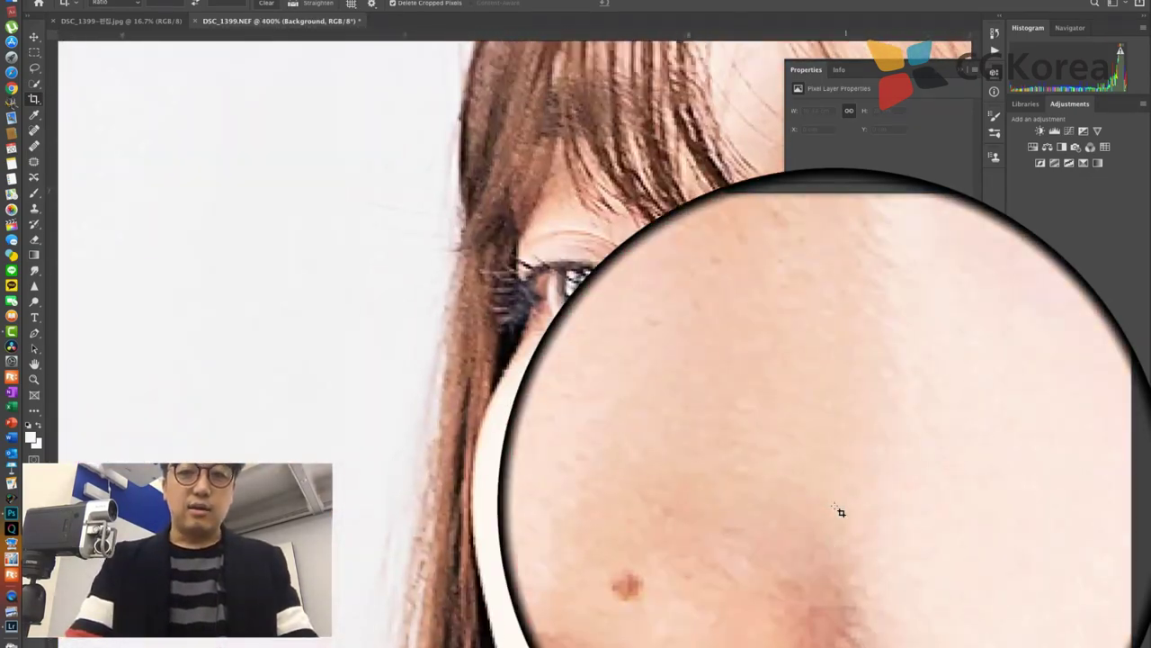
pyautogui.scroll(-10, 839, 510)
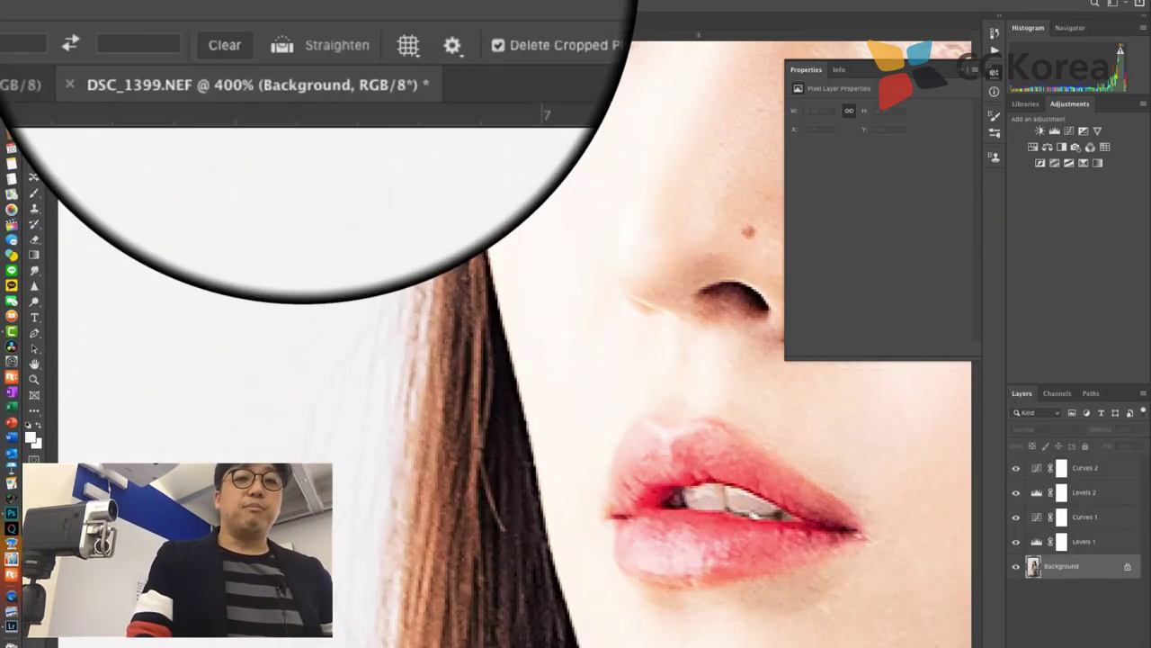
pyautogui.click(288, 4)
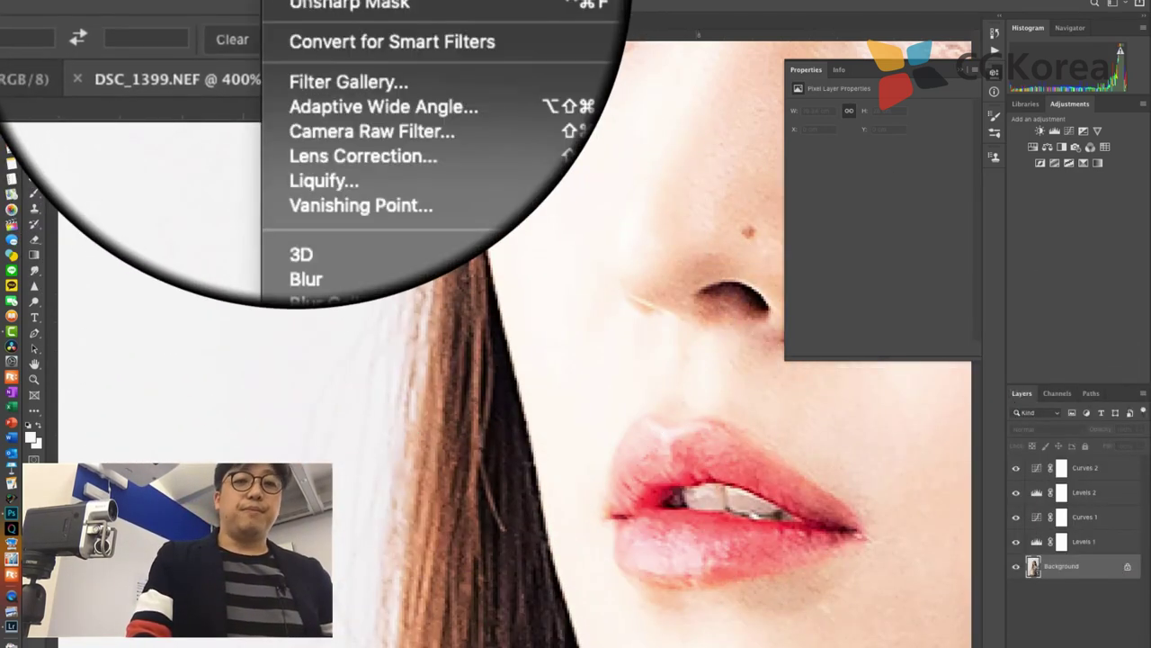
pyautogui.moveTo(332, 149)
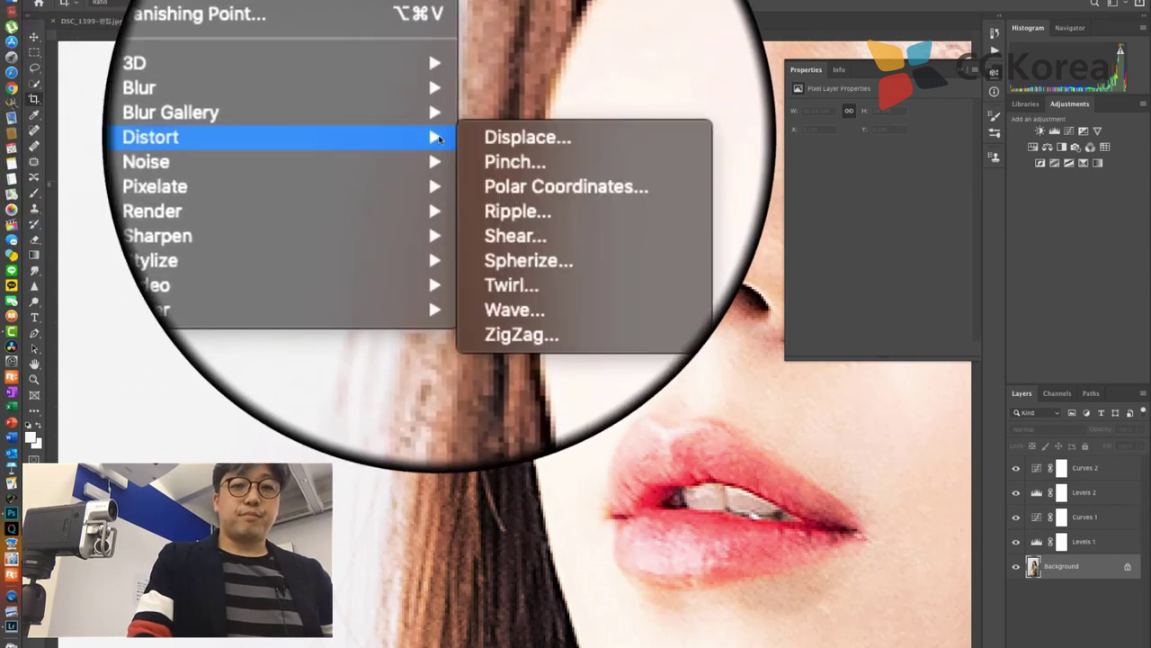
pyautogui.click(466, 146)
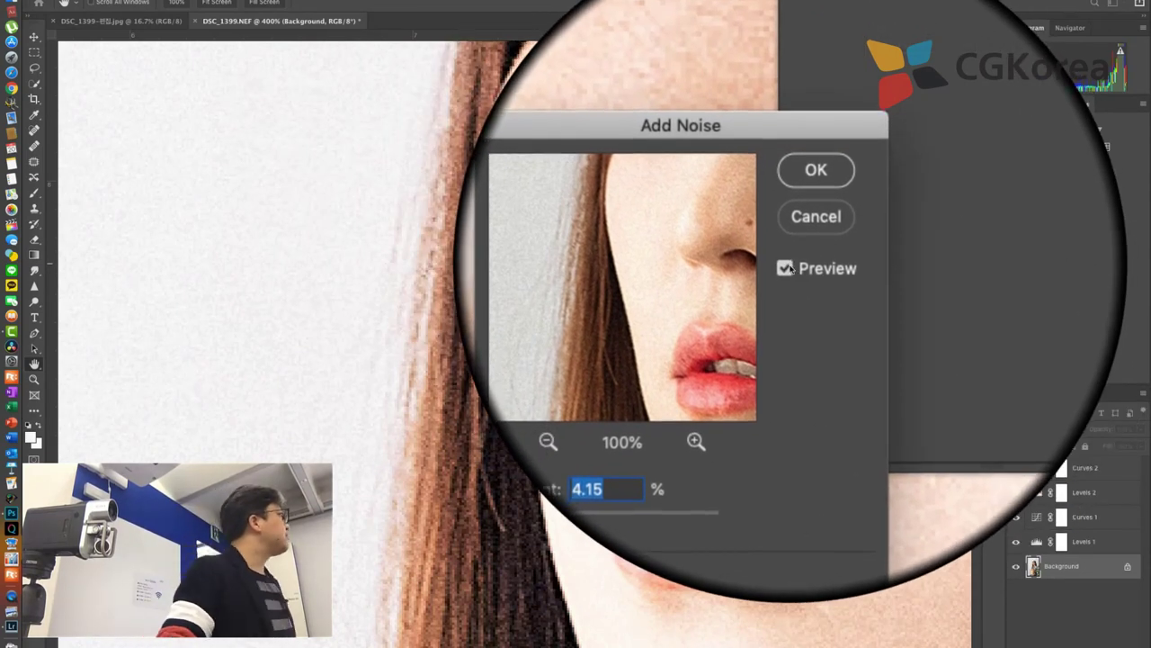
# Step: Compare the hair and face with and without the Add Noise preview at 400% magnification
pyautogui.click(787, 267)
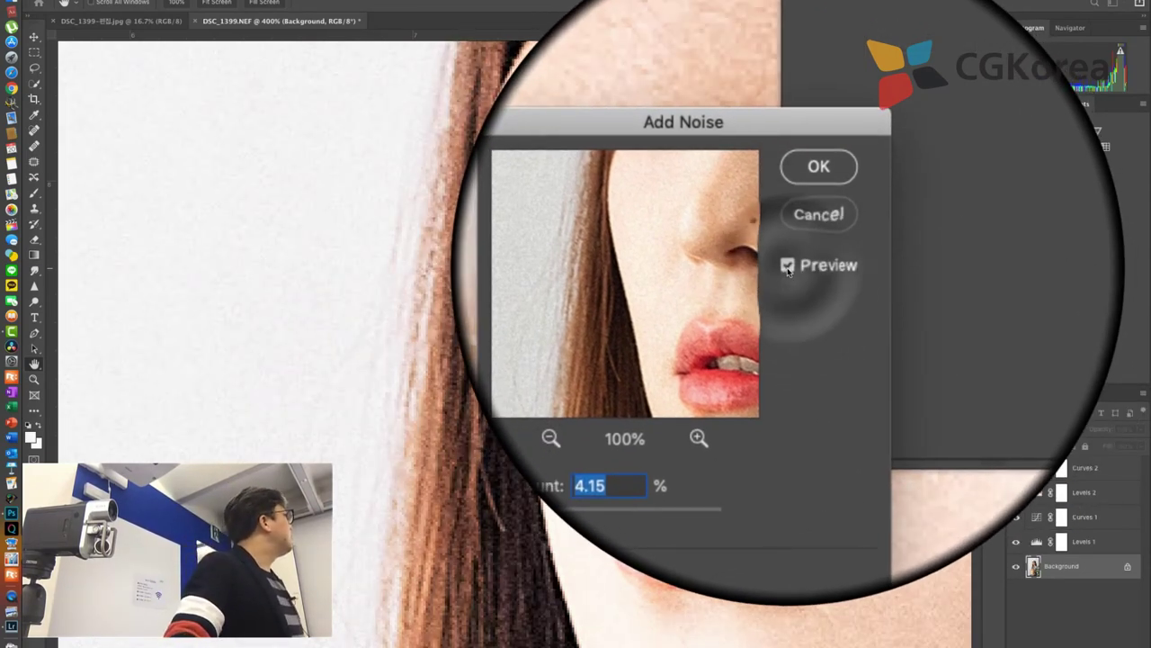
pyautogui.click(787, 267)
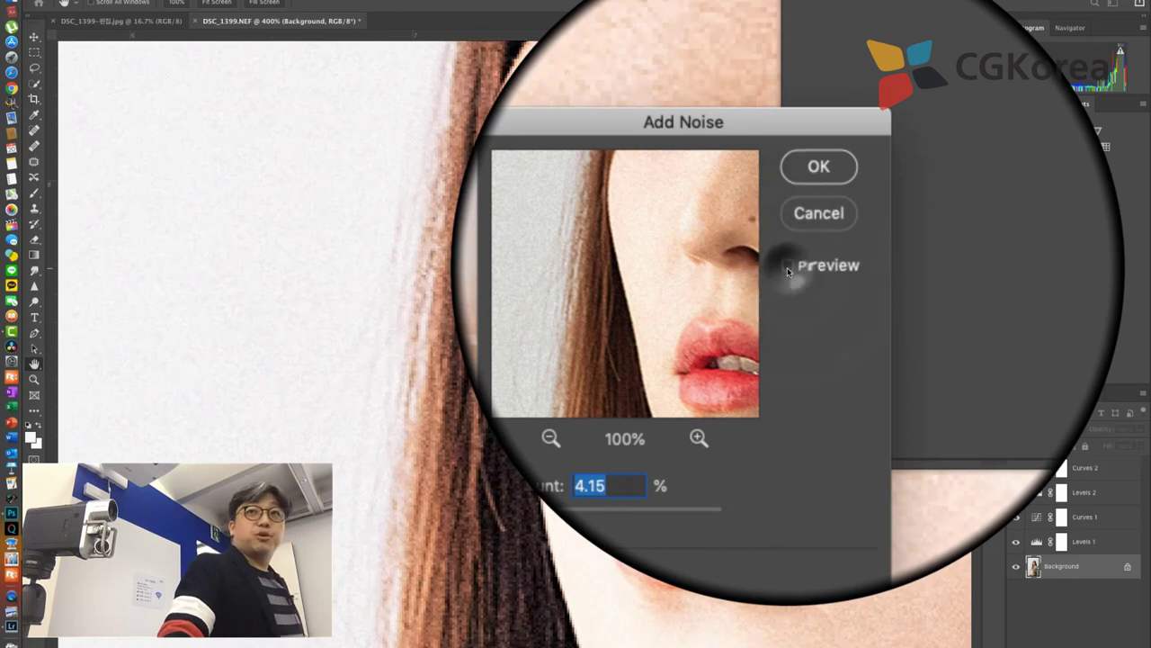
pyautogui.click(787, 267)
pyautogui.click(787, 268)
pyautogui.click(787, 267)
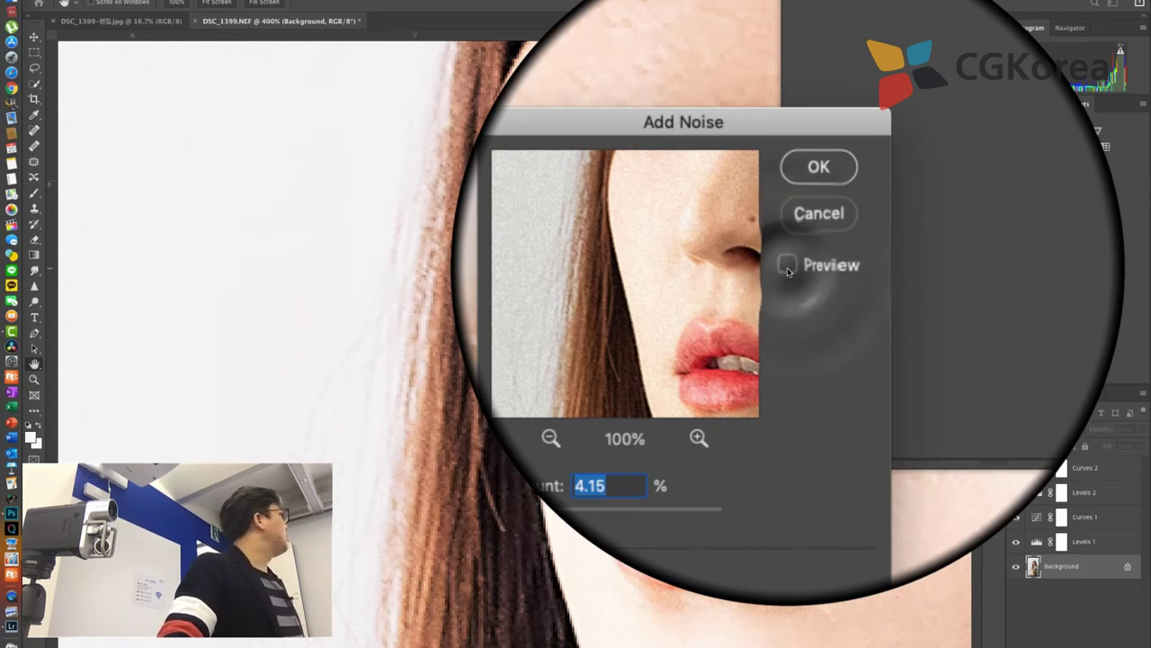
pyautogui.click(787, 267)
pyautogui.click(788, 267)
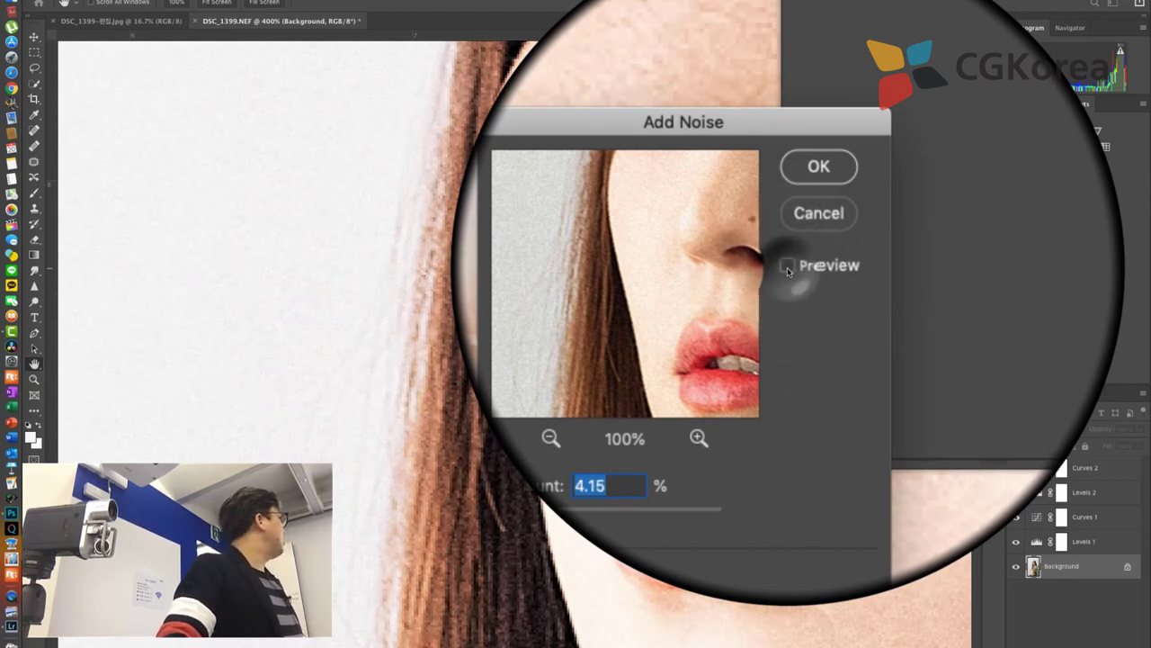
pyautogui.click(787, 267)
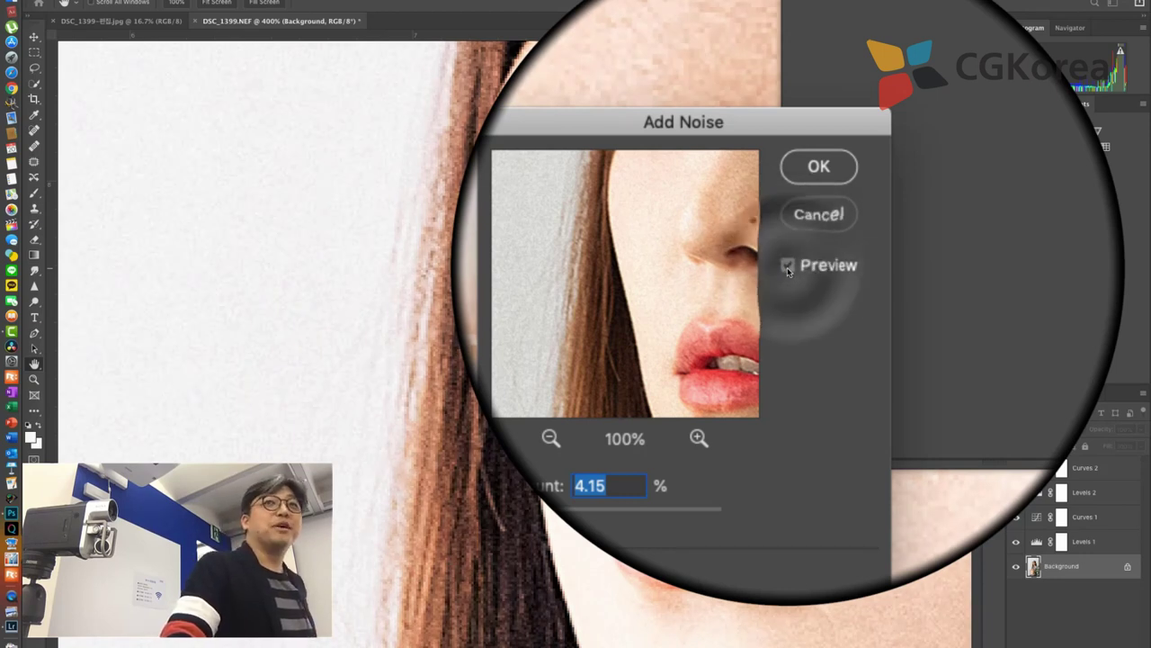
pyautogui.click(788, 267)
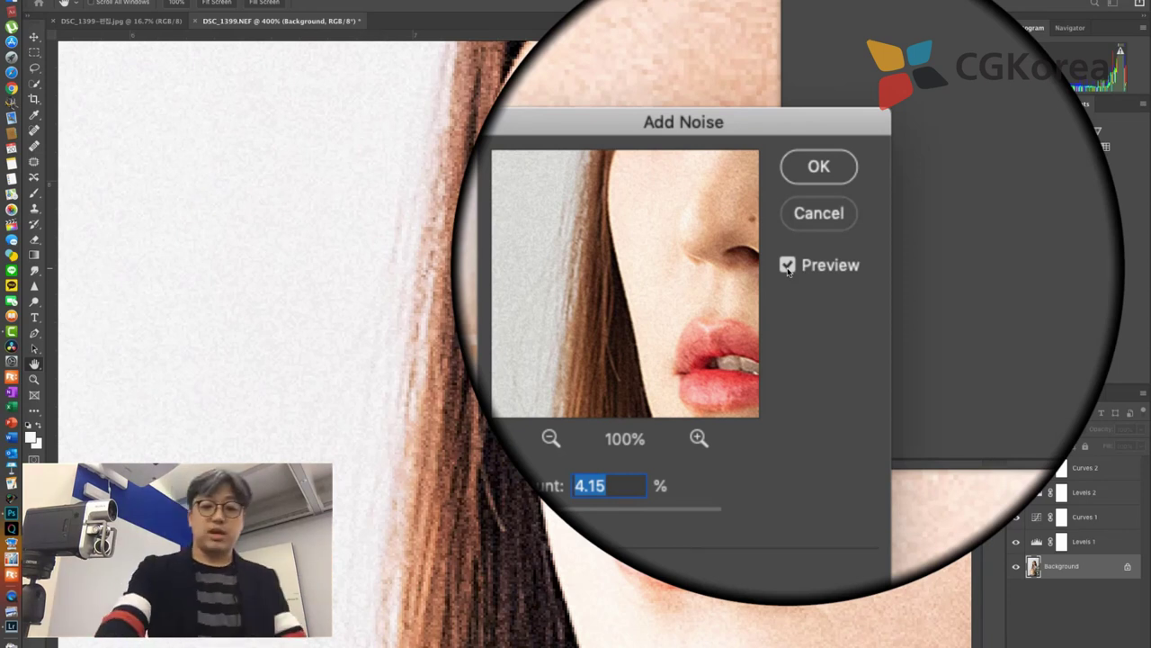
# Step: Reduce the Add Noise amount and apply the uniform, monochromatic noise to the Background layer
pyautogui.press('super+minus')
pyautogui.press('super+minus')
pyautogui.press('super+minus')
pyautogui.press('super+minus')
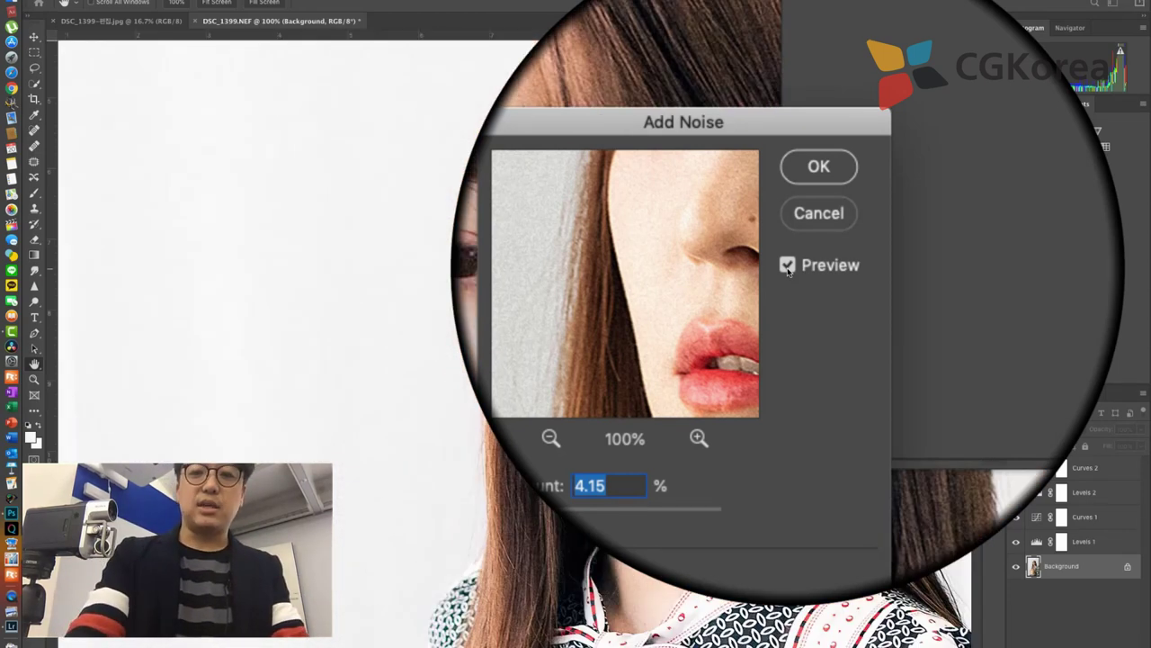
pyautogui.press('super+minus')
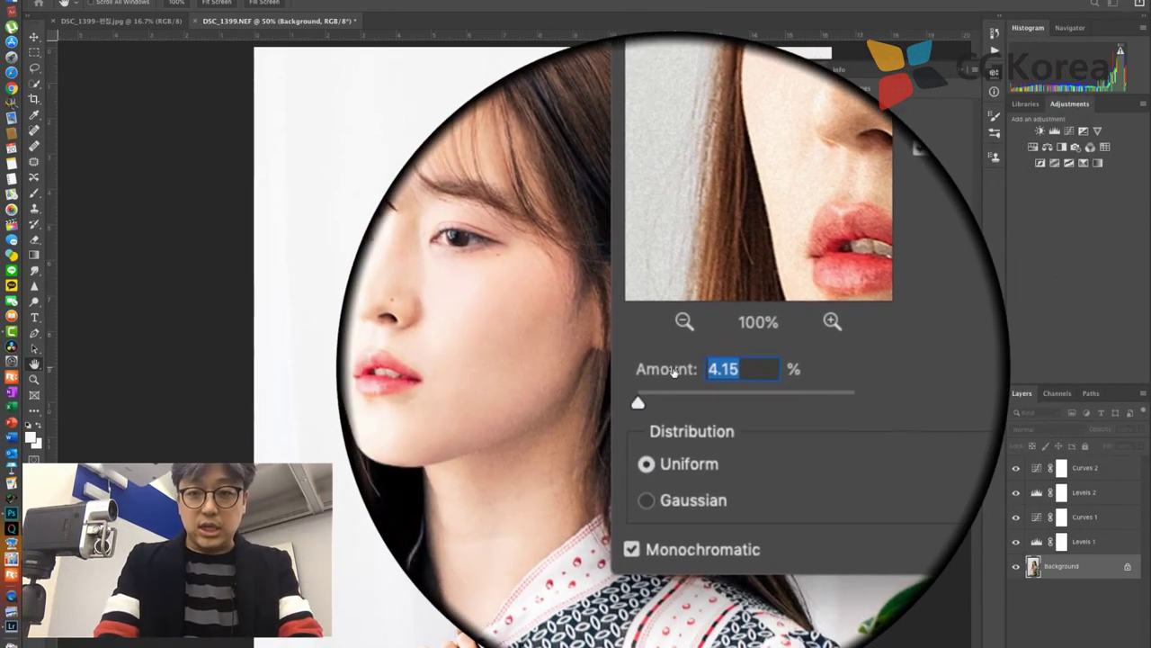
pyautogui.moveTo(675, 372); pyautogui.dragTo(613, 373)
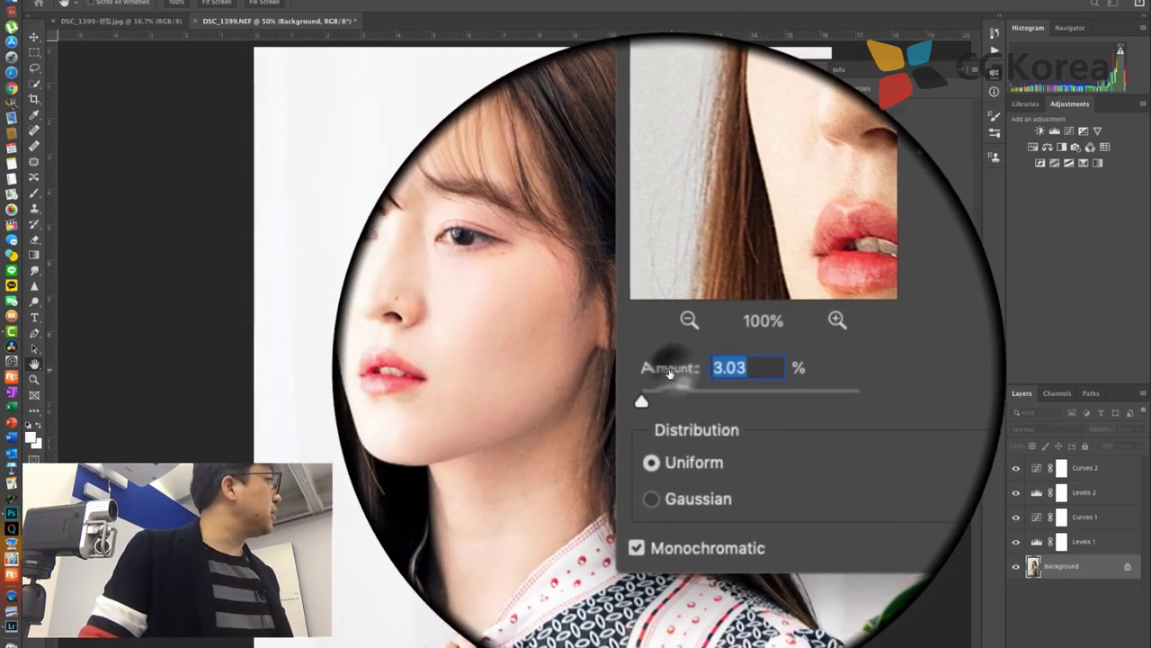
pyautogui.moveTo(663, 365); pyautogui.dragTo(600, 372)
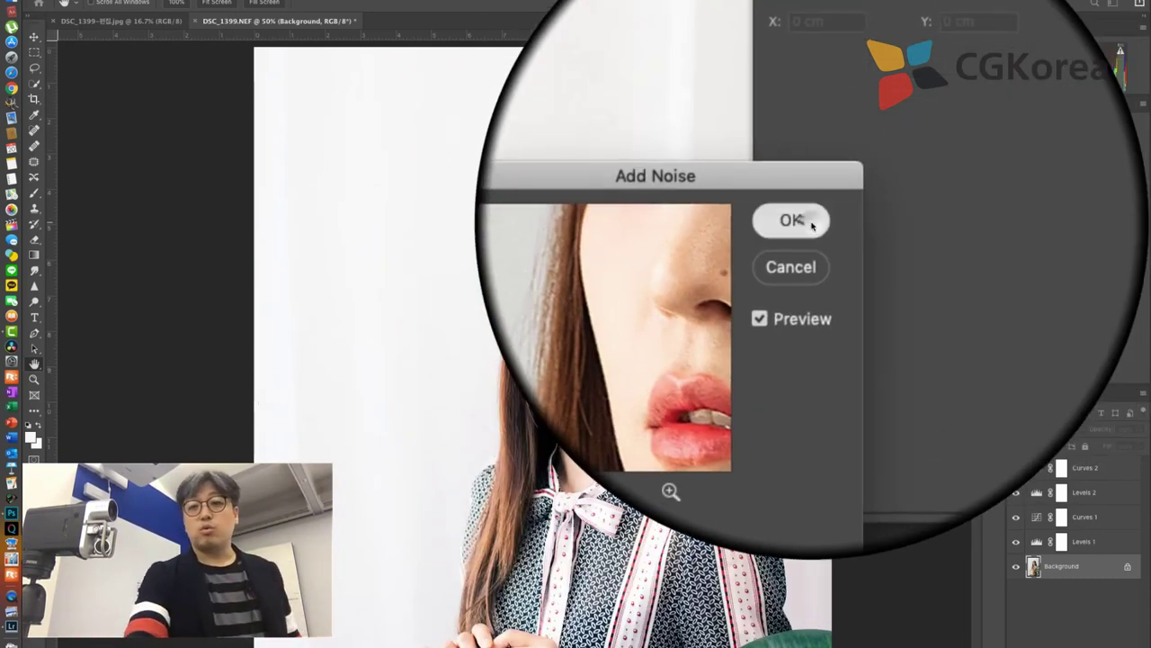
pyautogui.click(748, 230)
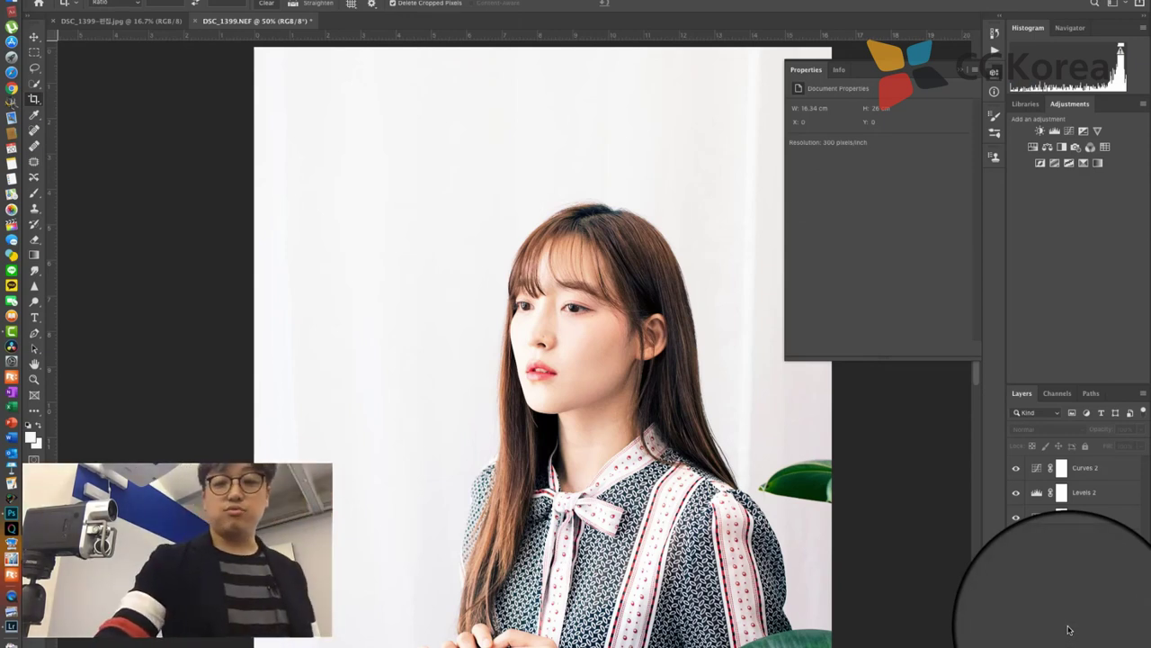
pyautogui.hotkey('ctrl', '-')
pyautogui.hotkey('ctrl', '-')
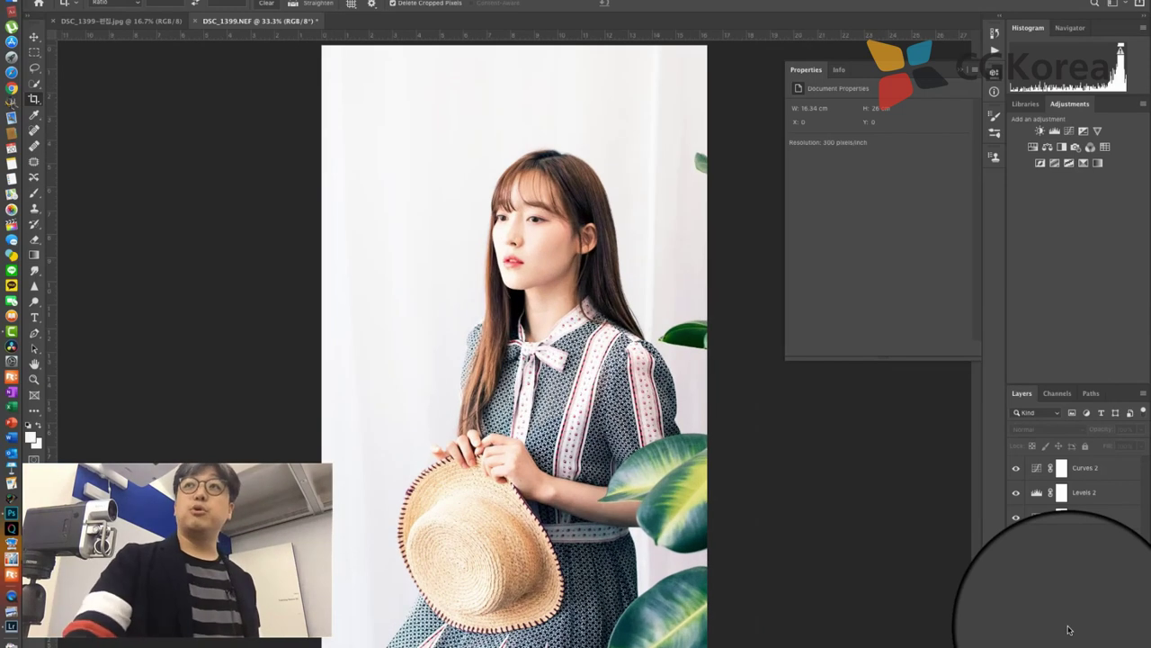